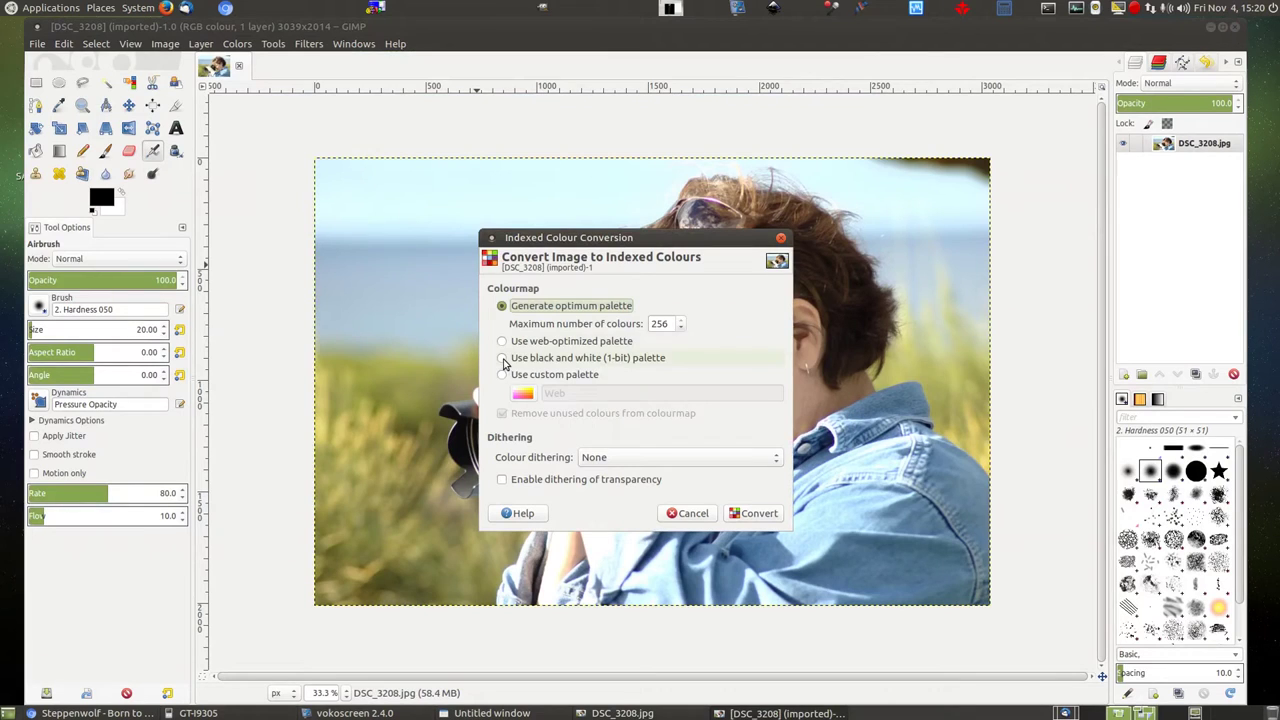
- Convert the image to indexed colours using the black and white (1-bit) palette with Positioned colour dithering
left_click(676, 467)
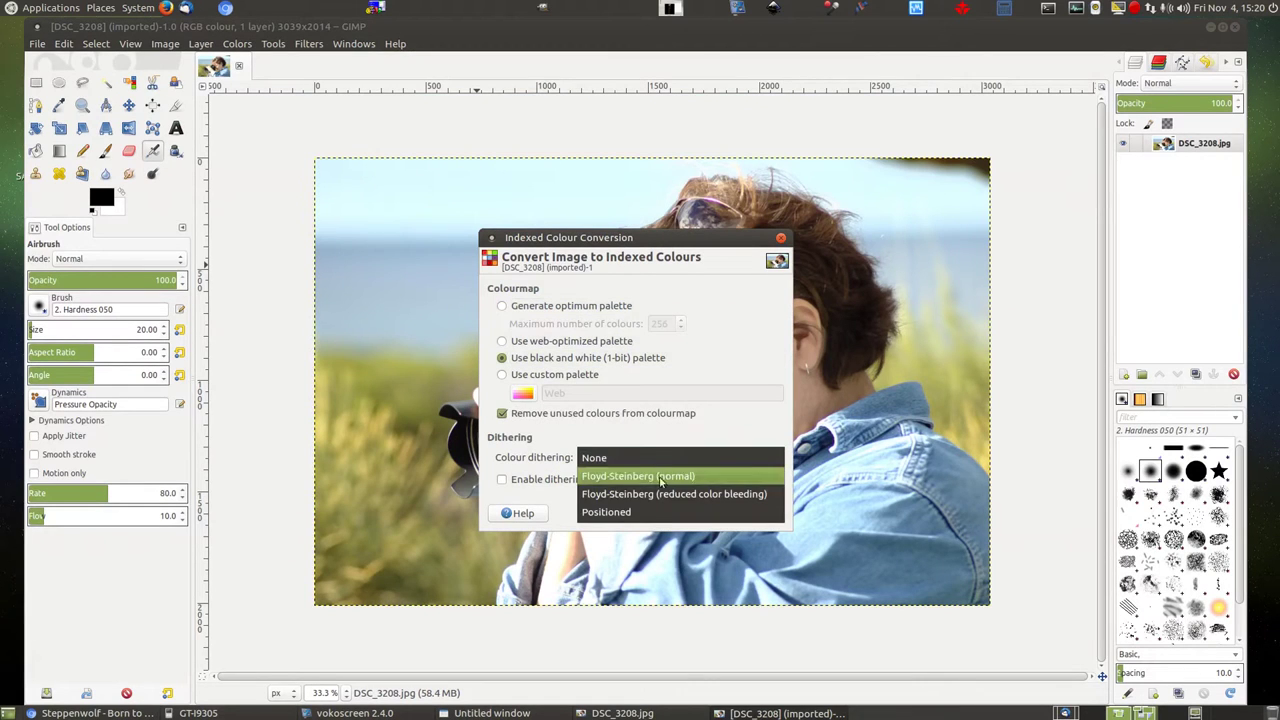
left_click(666, 511)
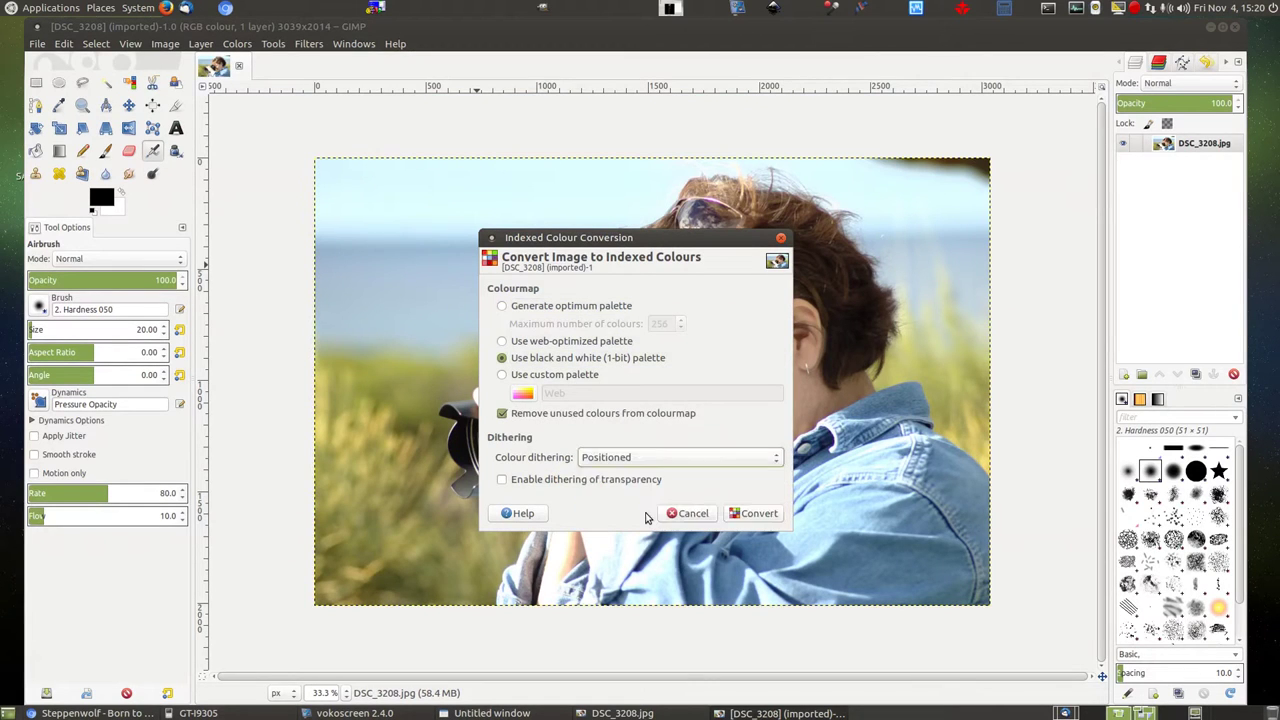
left_click(741, 516)
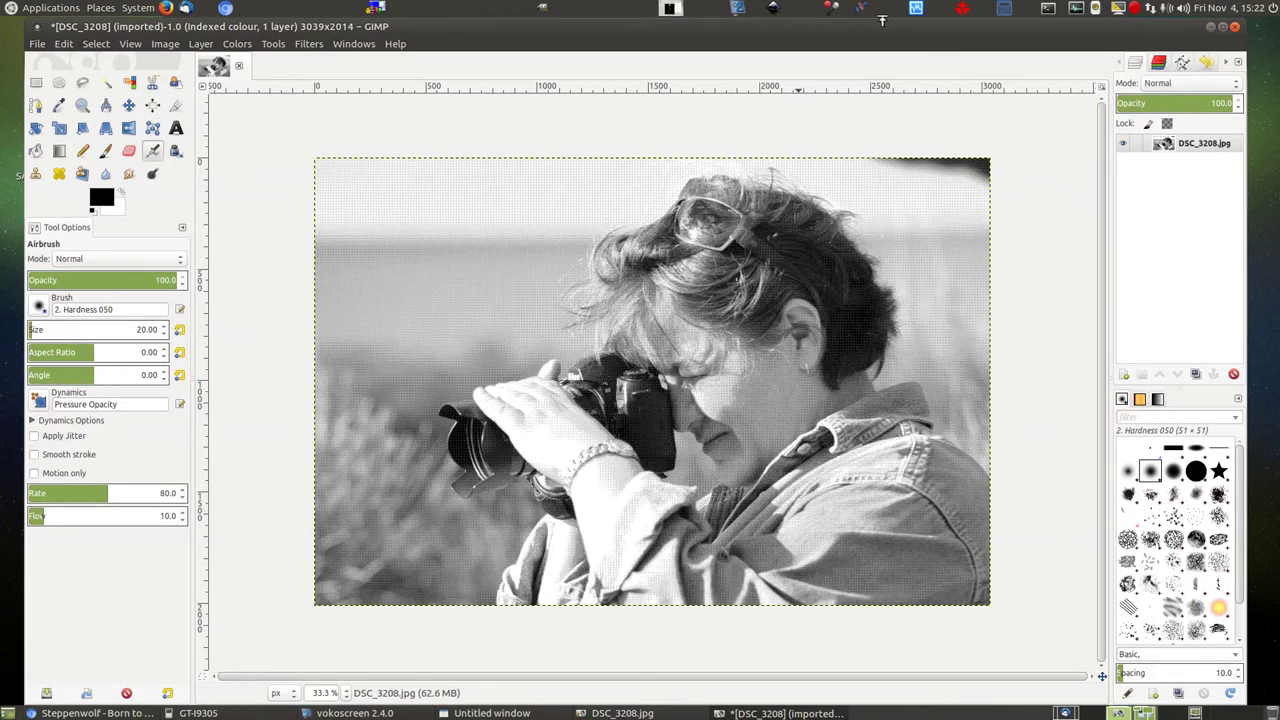
- Calculate 25.4/300 in the galculator calculator and close it
left_click(1004, 8)
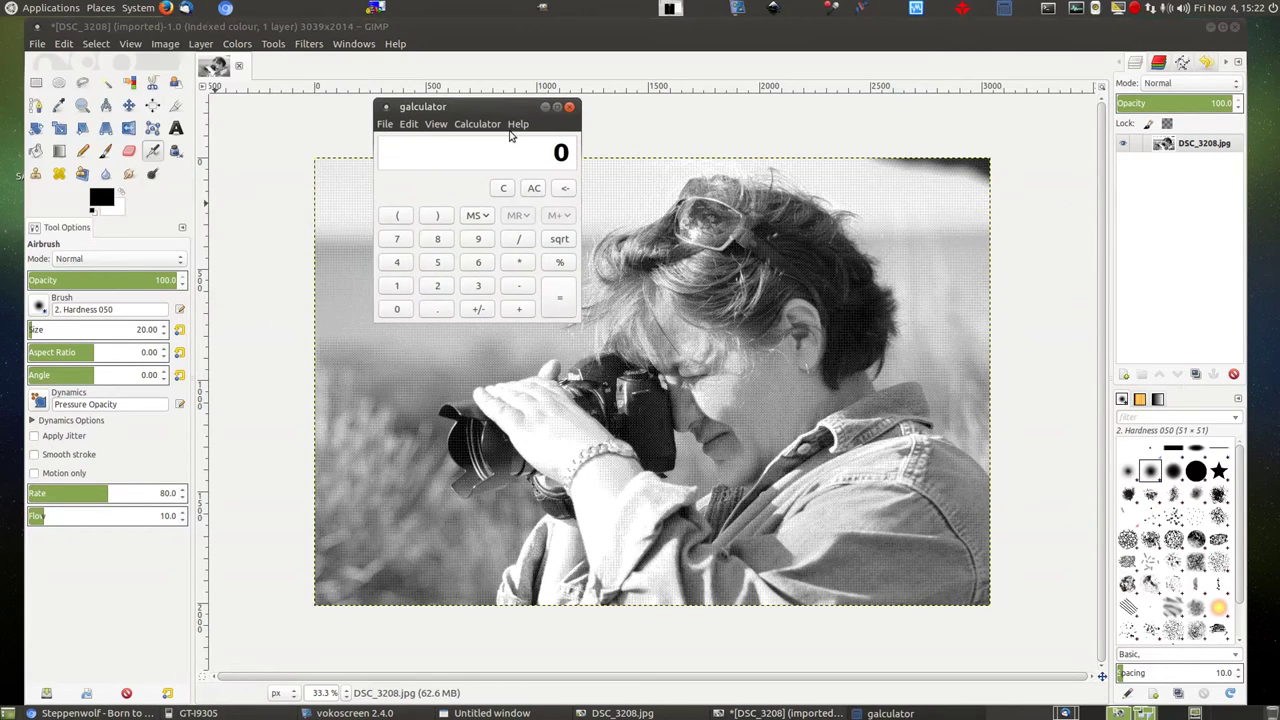
type("25.4/300")
key("Return")
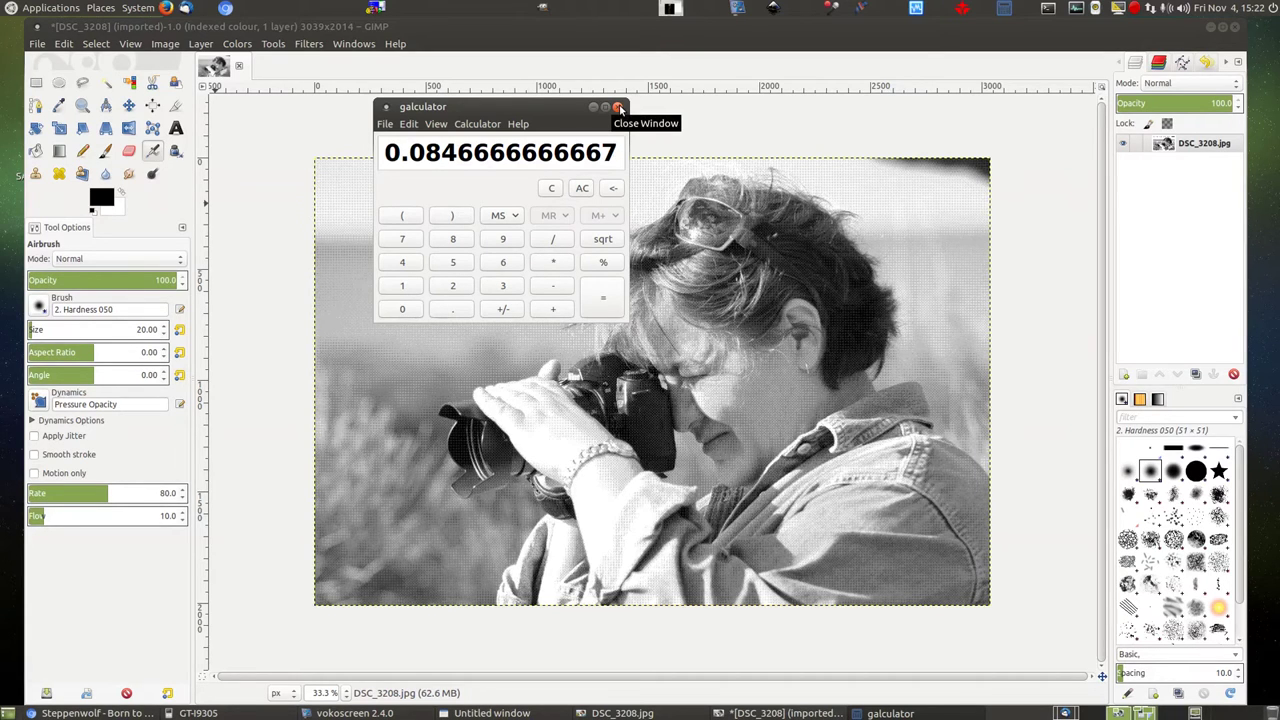
left_click(618, 107)
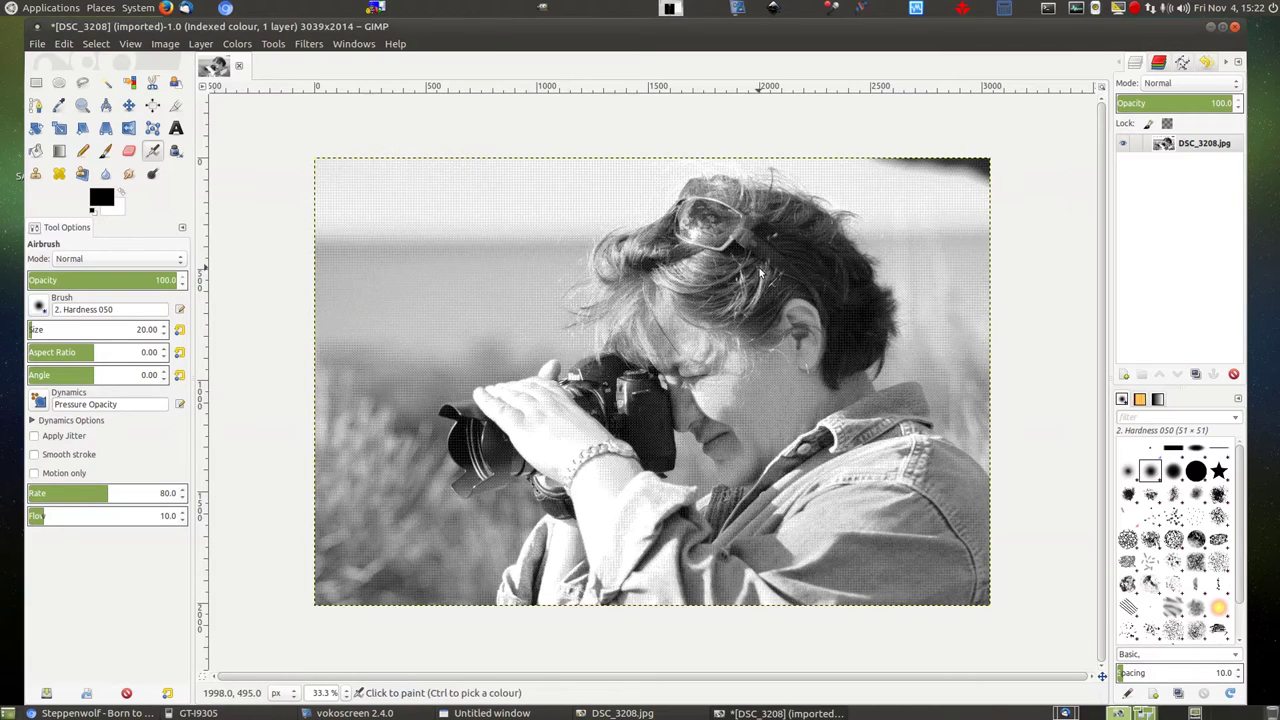
- Undo the indexed conversion and scale the photo proportionally to a height of 180/.15, which is 1200 px
key("ctrl+z")
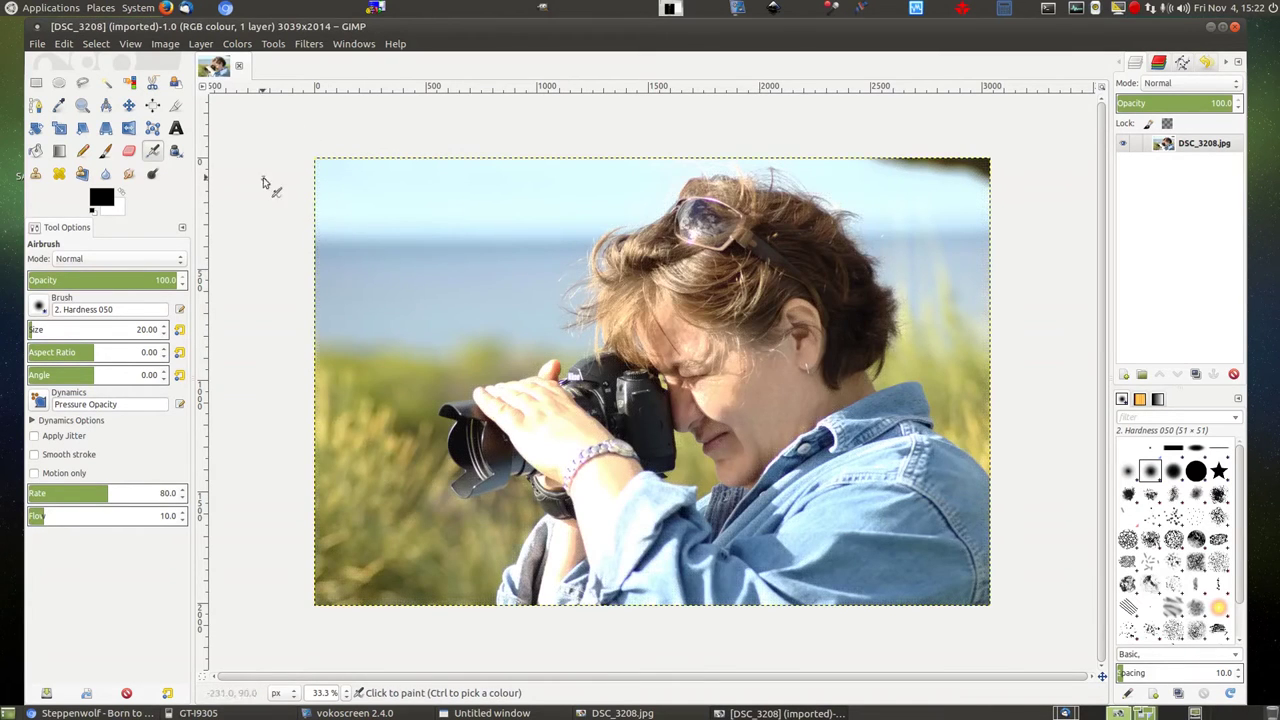
left_click(164, 45)
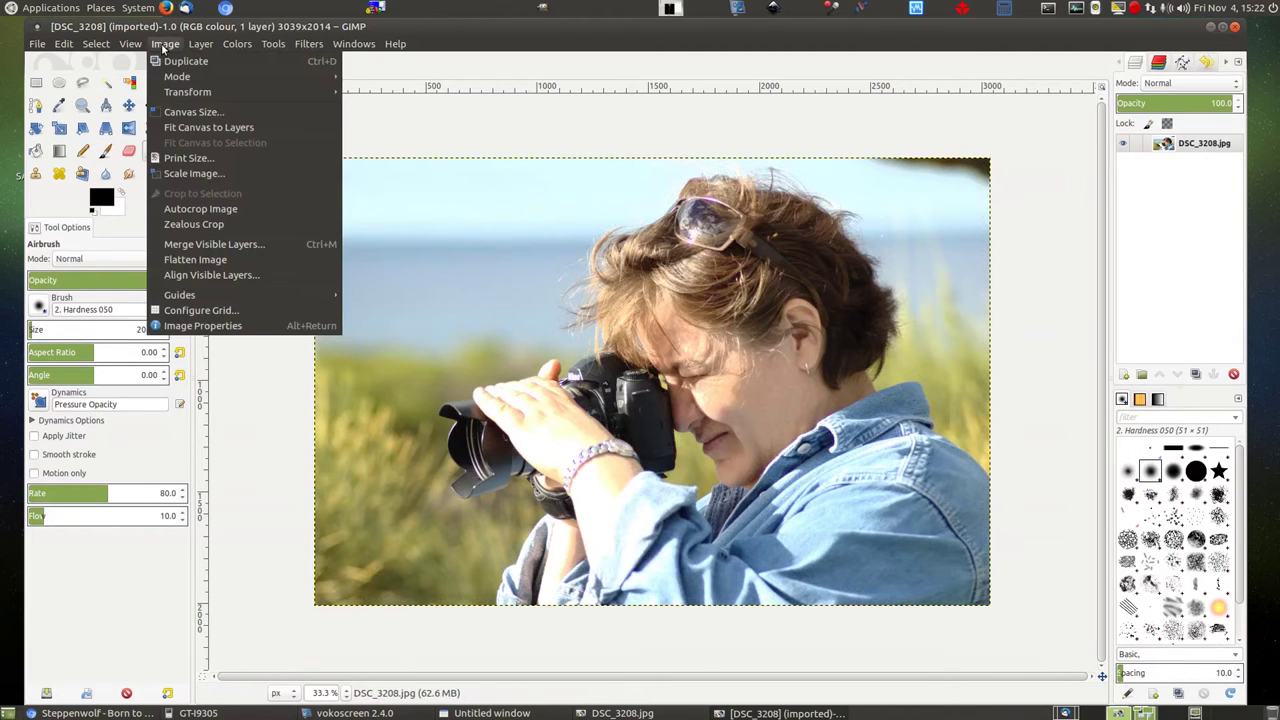
left_click(195, 173)
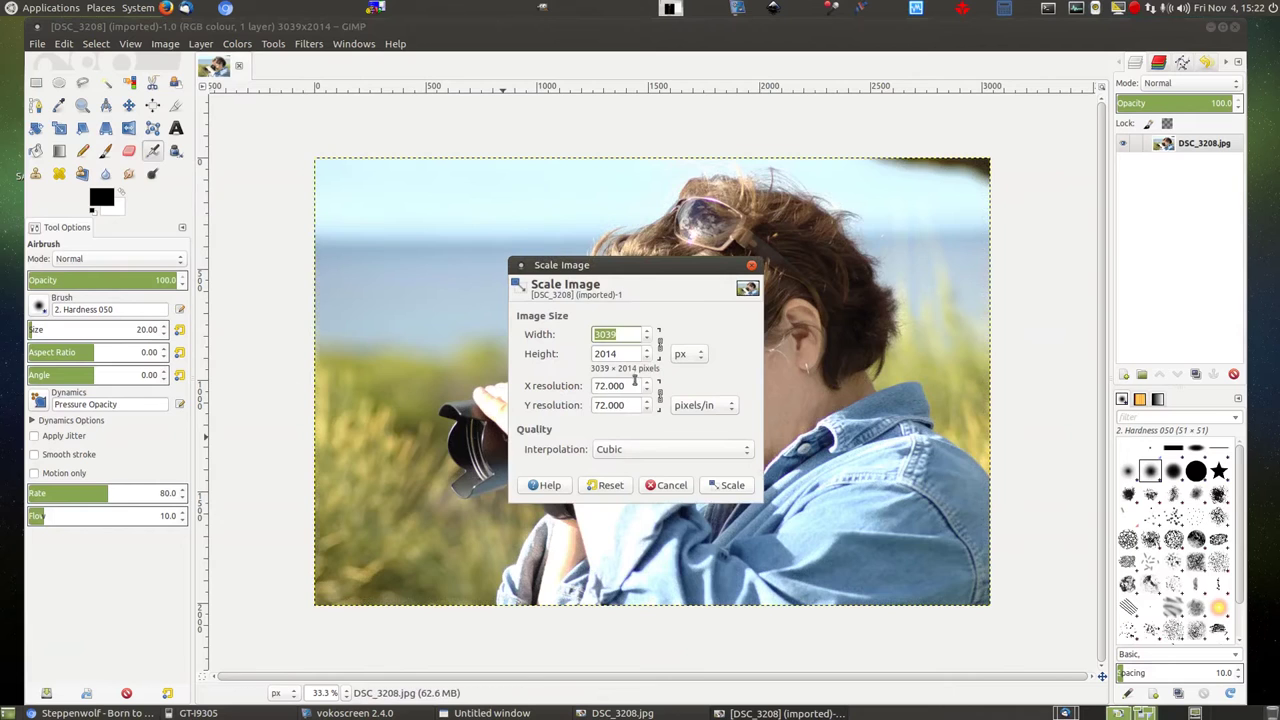
key("Tab")
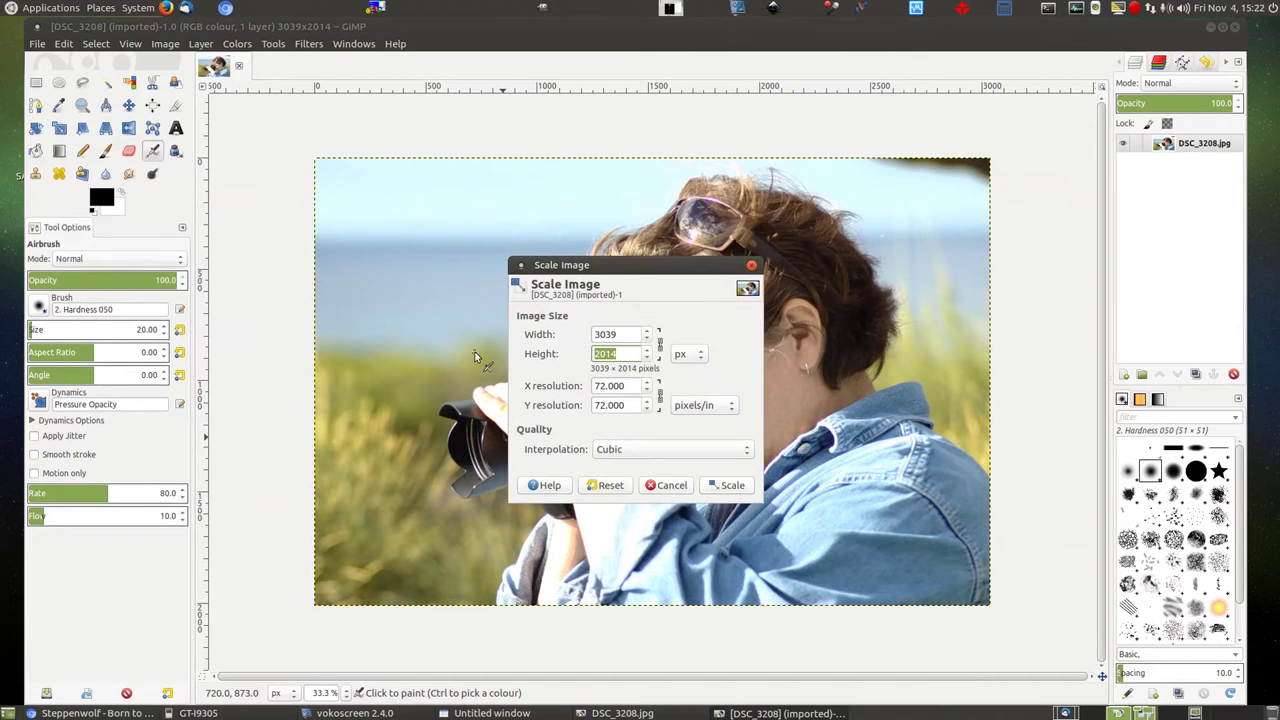
type("180/.15")
key("Return")
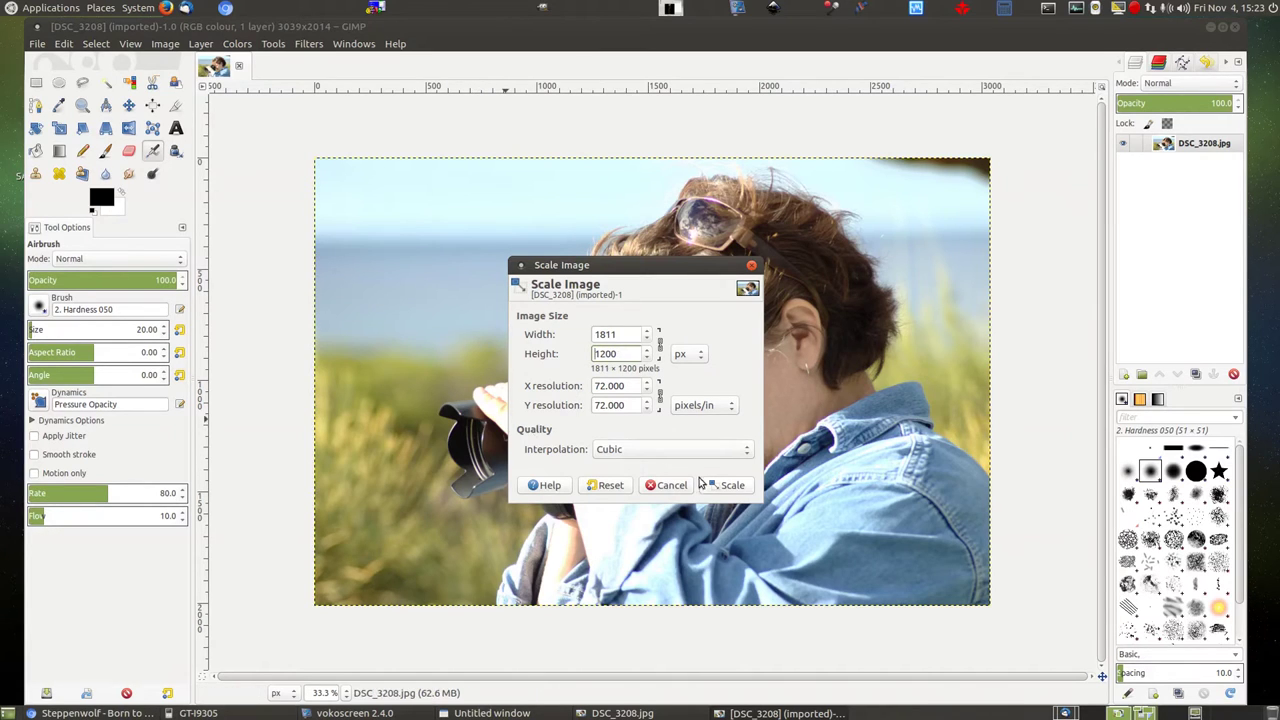
left_click(733, 487)
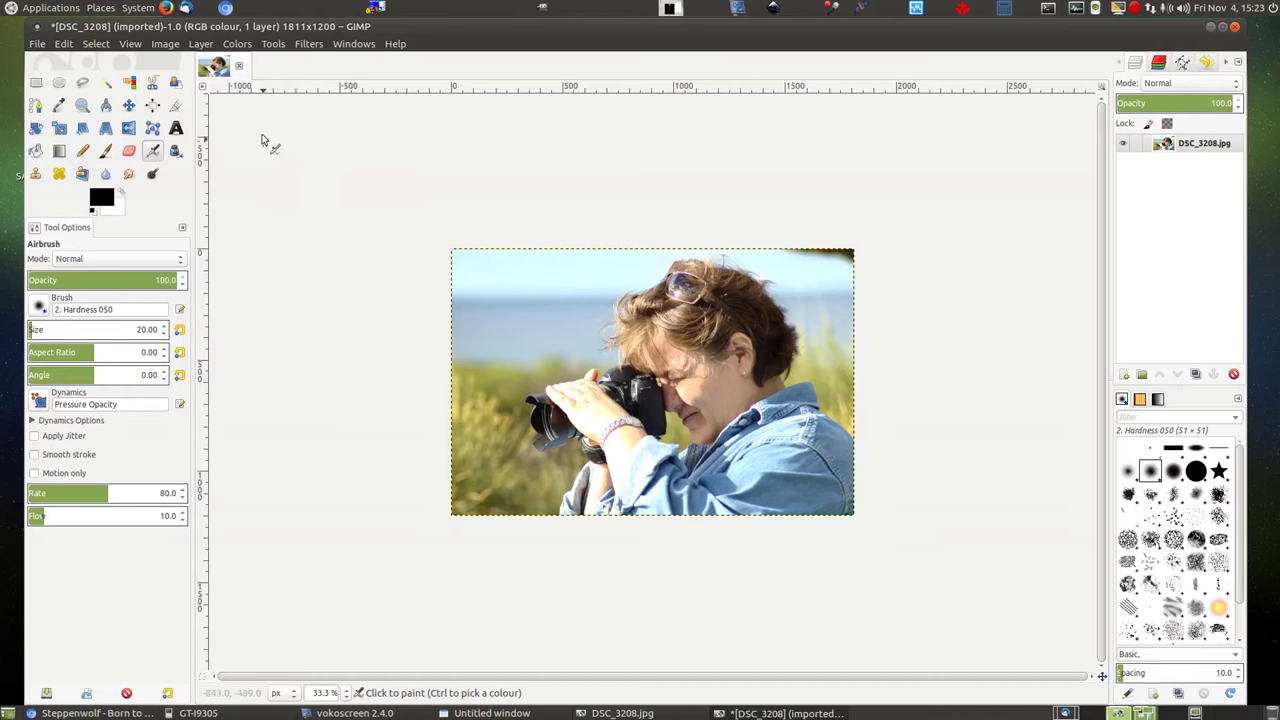
- Try a black and white (1-bit) indexed conversion with Floyd-Steinberg (normal) dithering on the scaled photo, inspect it and undo it
left_click(170, 46)
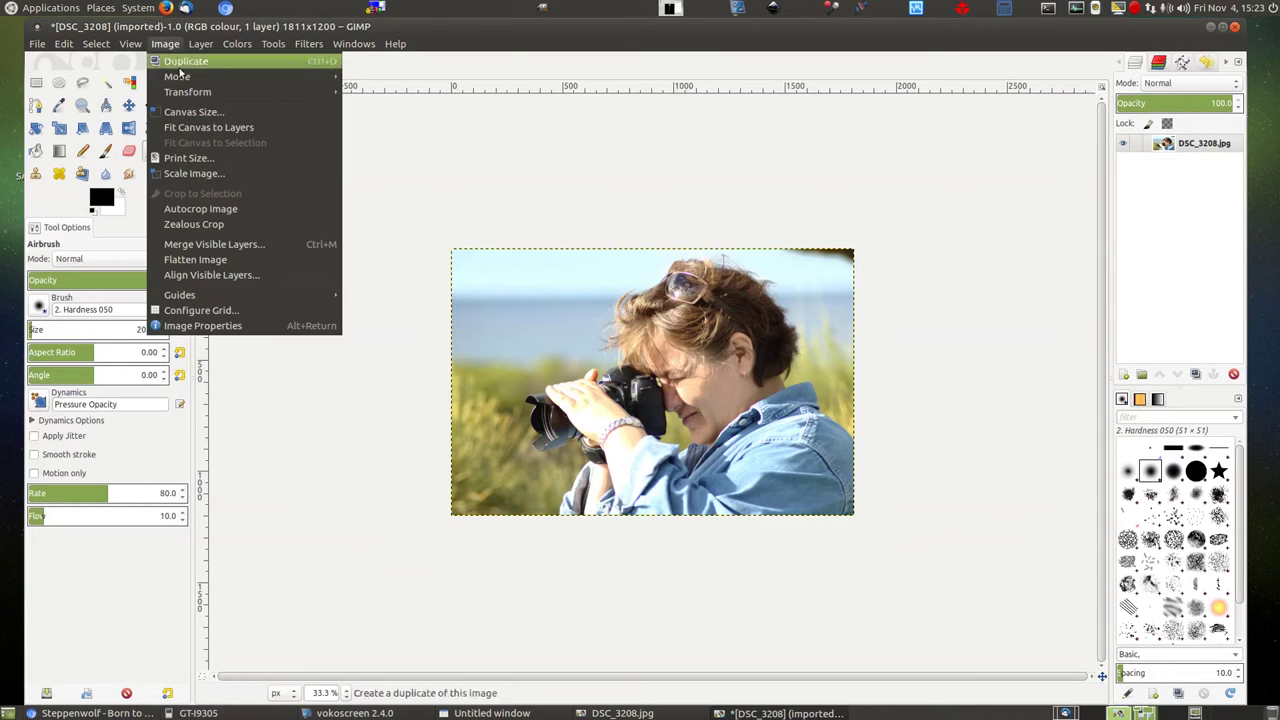
mouse_move(192, 78)
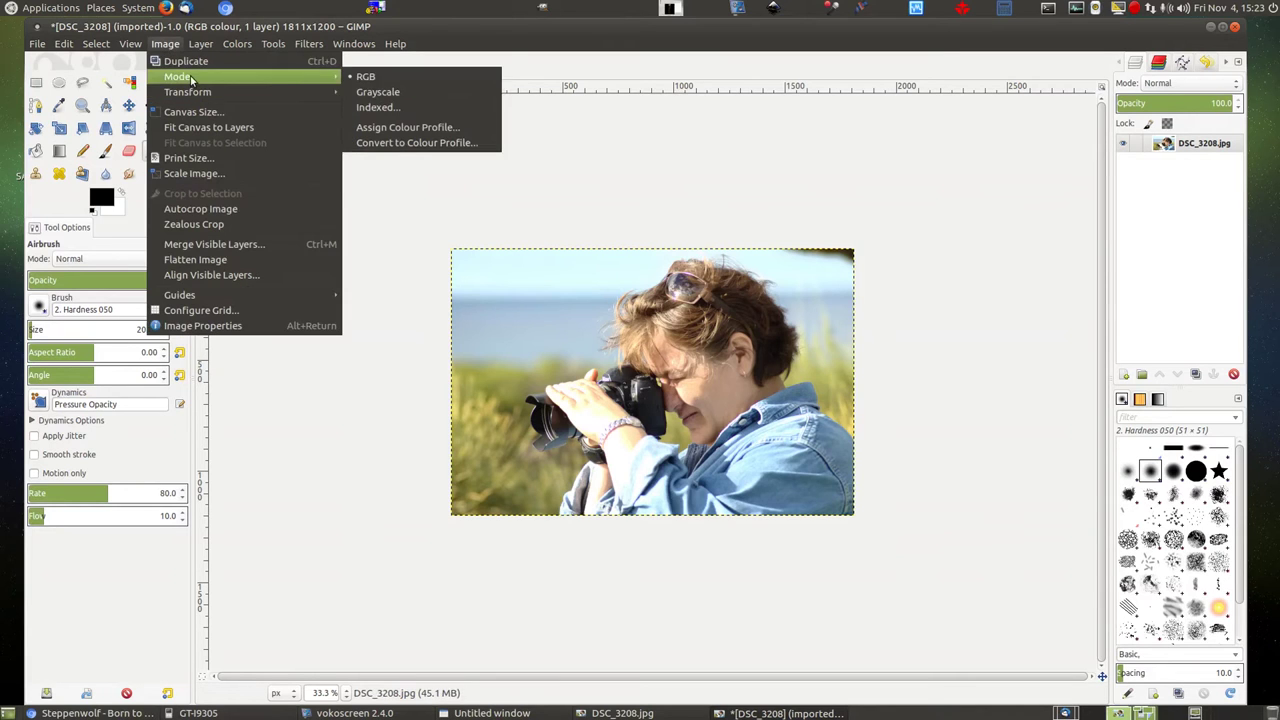
left_click(396, 108)
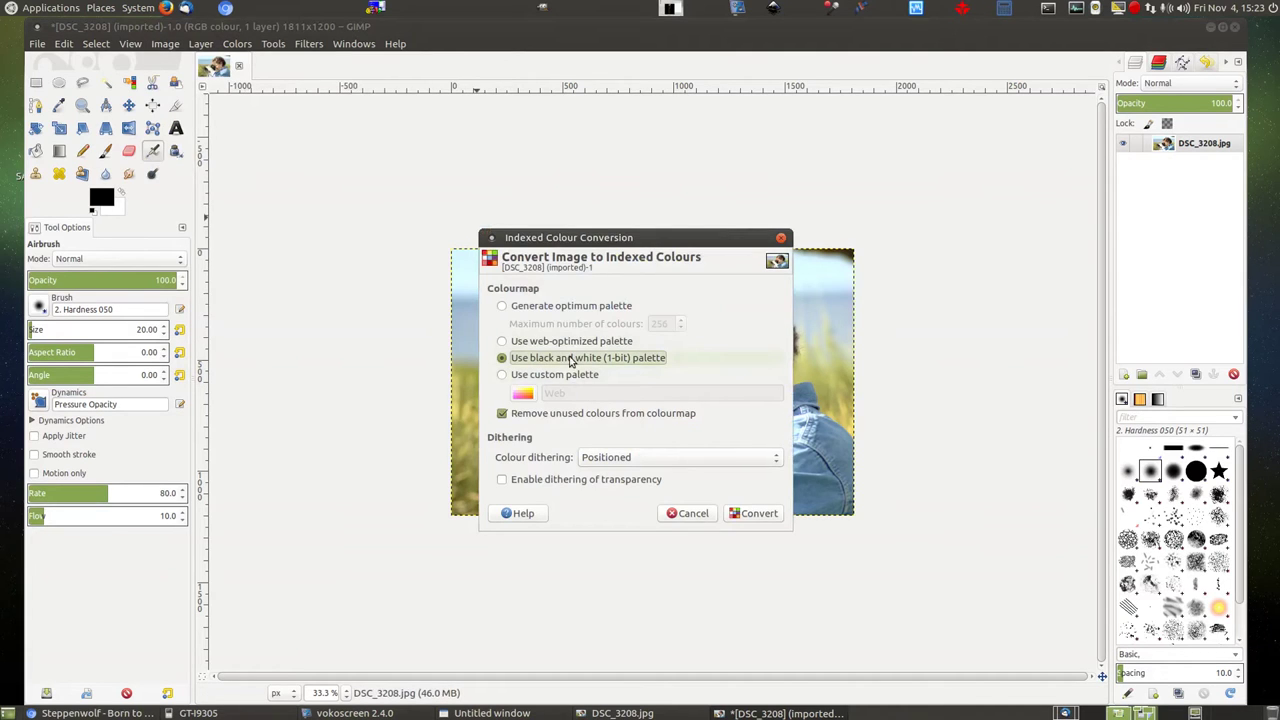
left_click(620, 458)
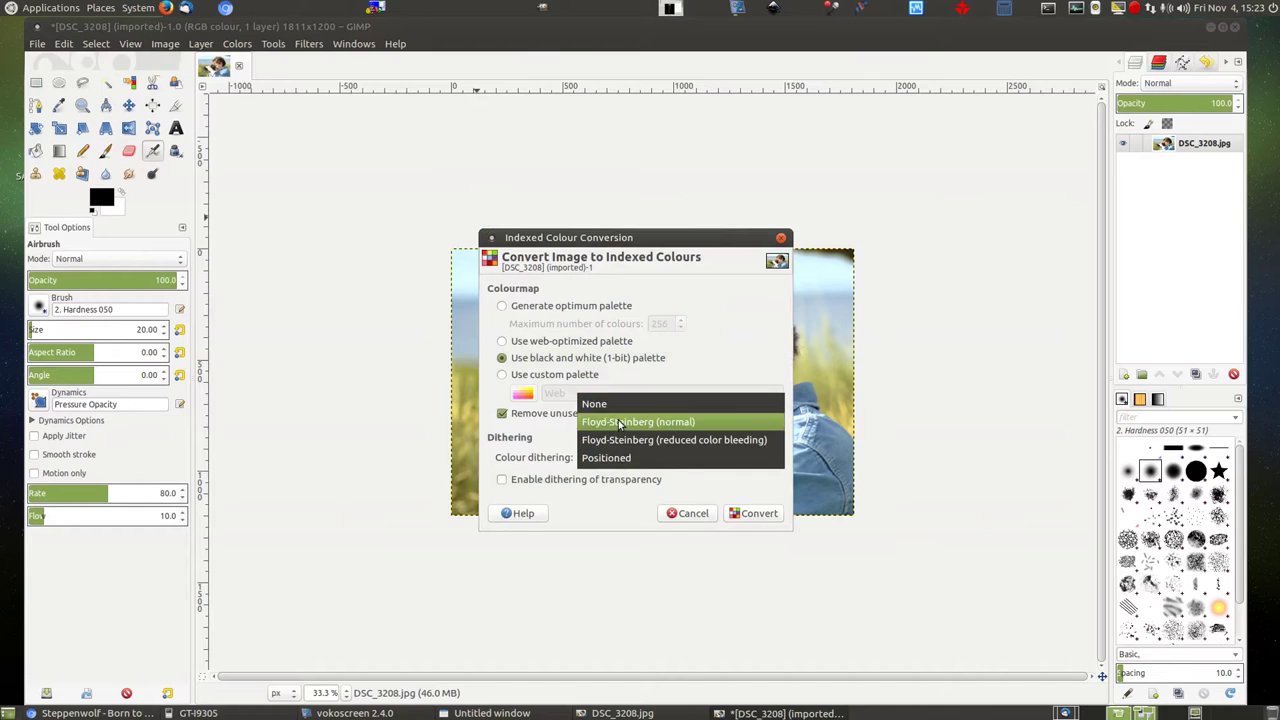
left_click(620, 423)
left_click(755, 520)
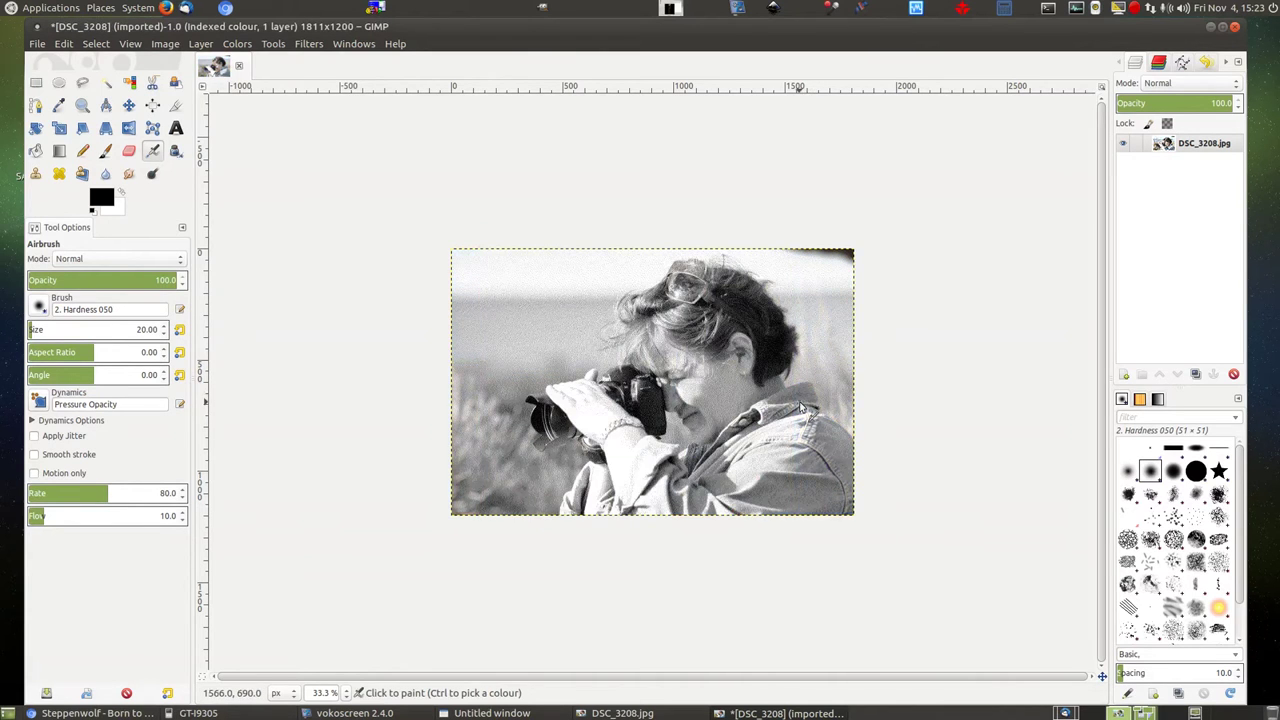
scroll(800, 405, "up", 5)
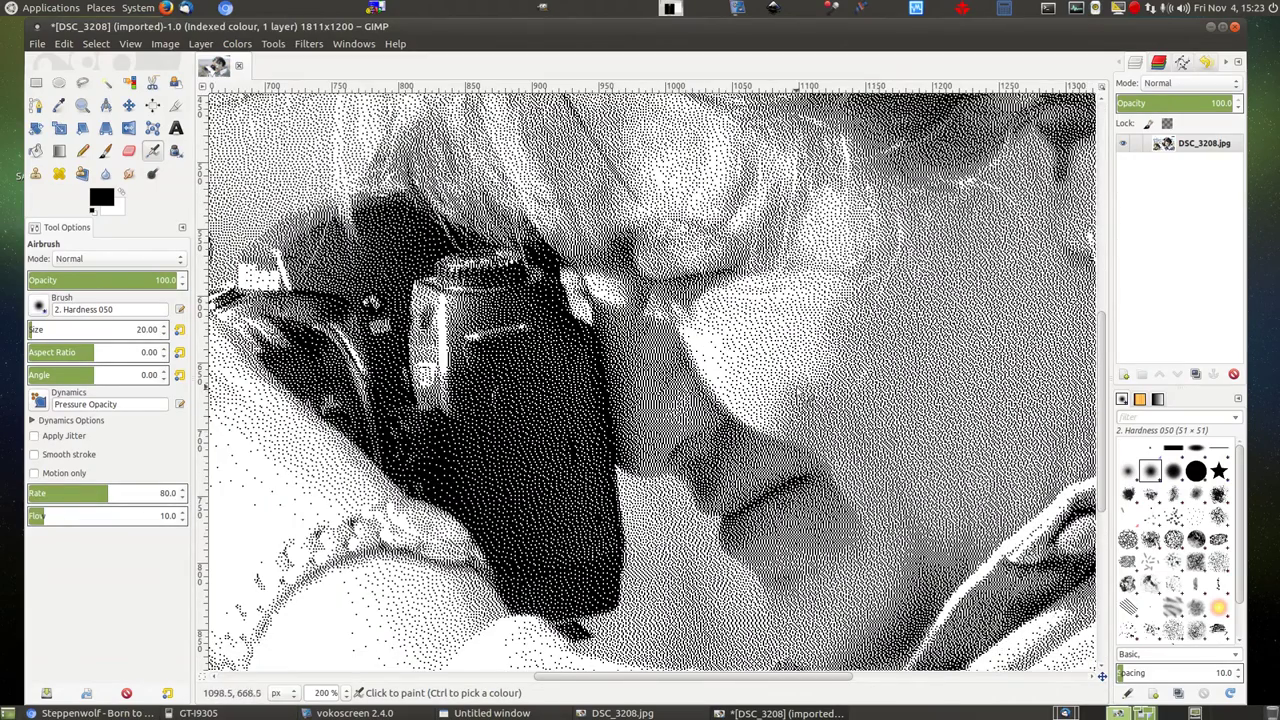
scroll(824, 340, "down", 3)
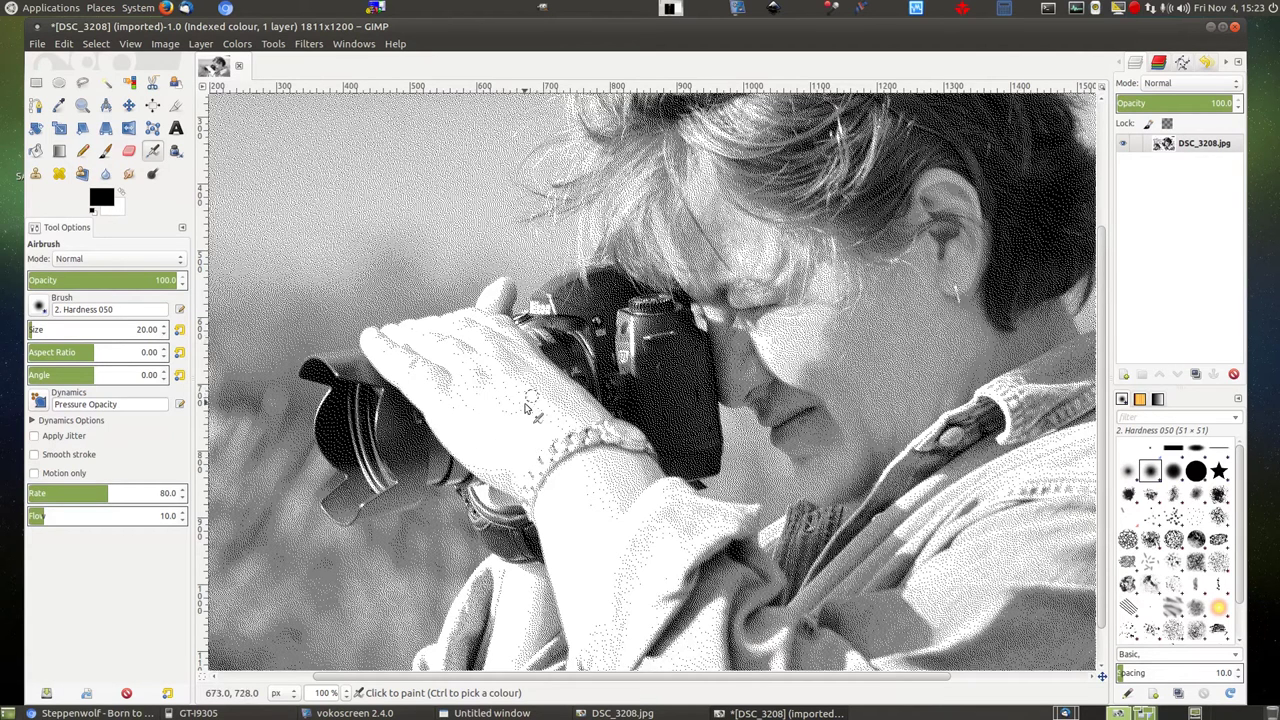
key("ctrl+z")
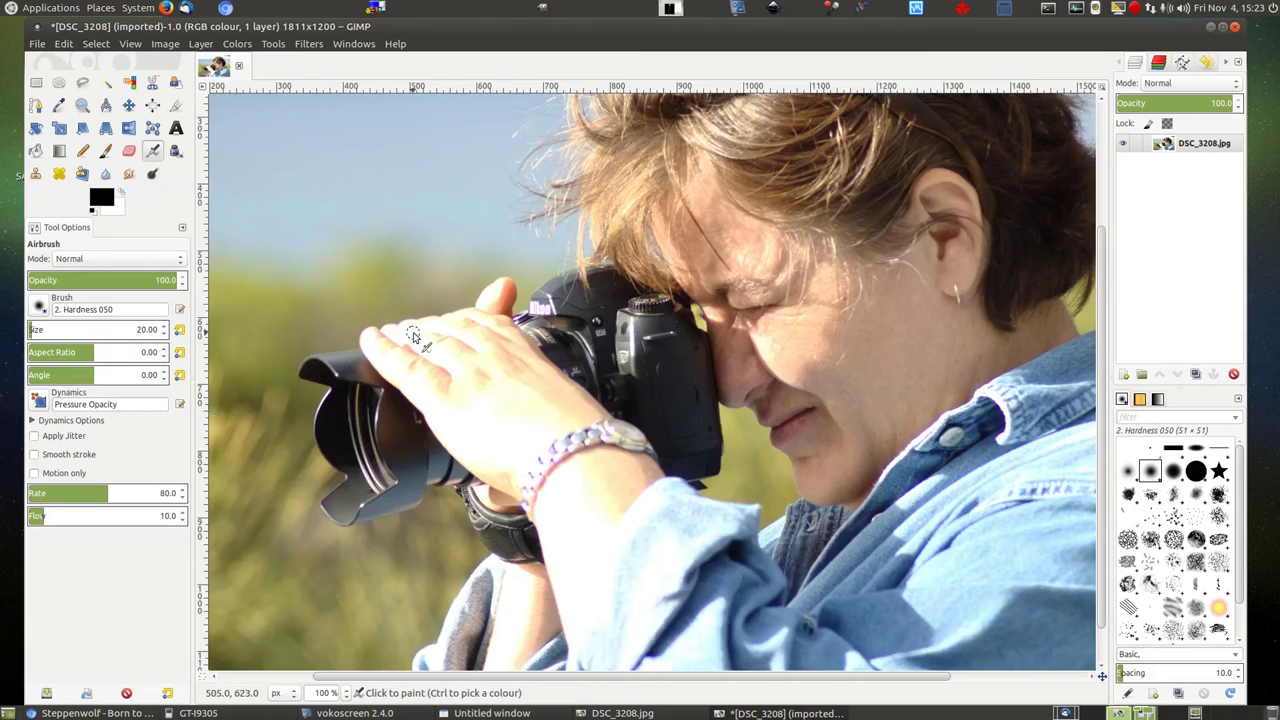
- Copy the scaled colour photo and paste it as a new image
right_click(413, 335)
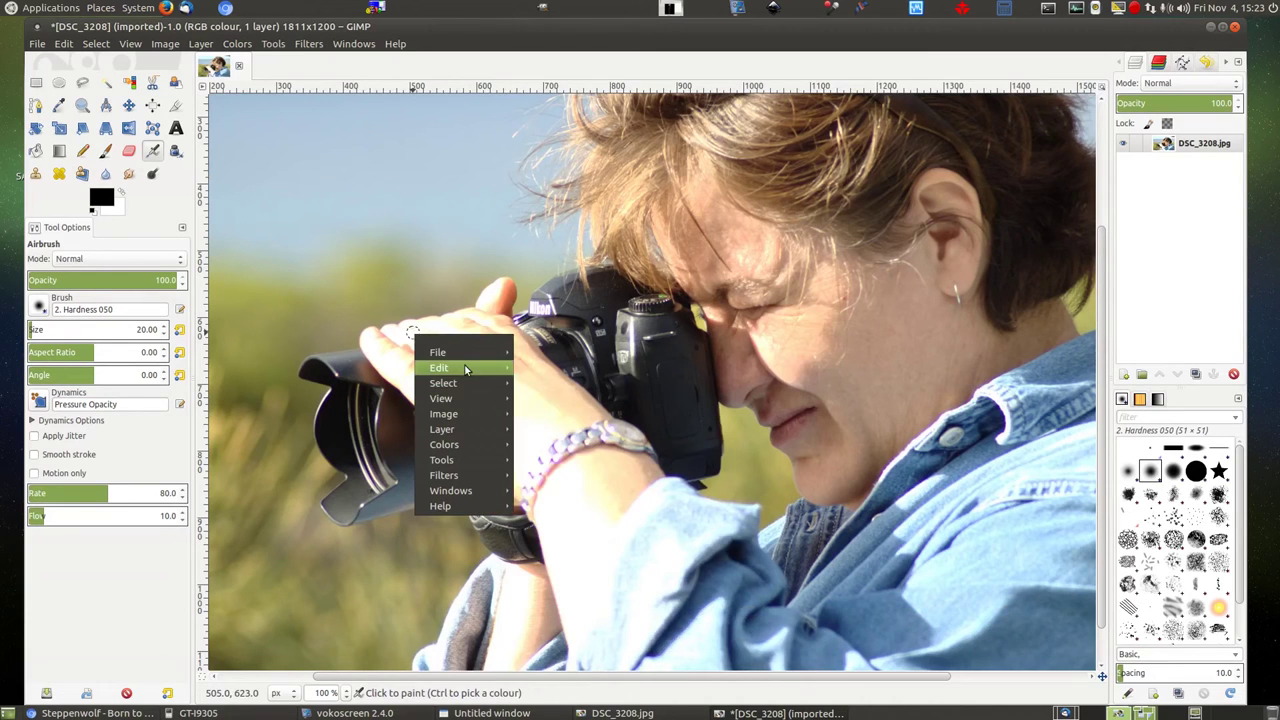
mouse_move(469, 368)
left_click(568, 456)
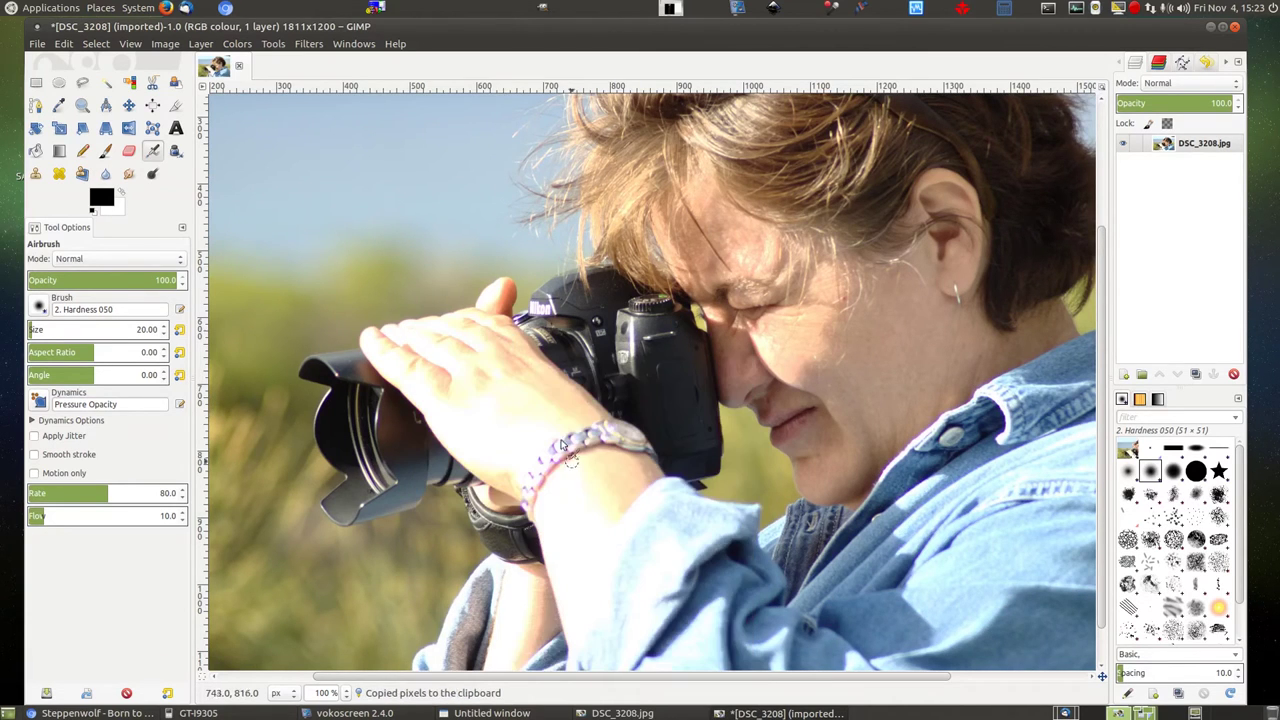
right_click(381, 187)
mouse_move(410, 219)
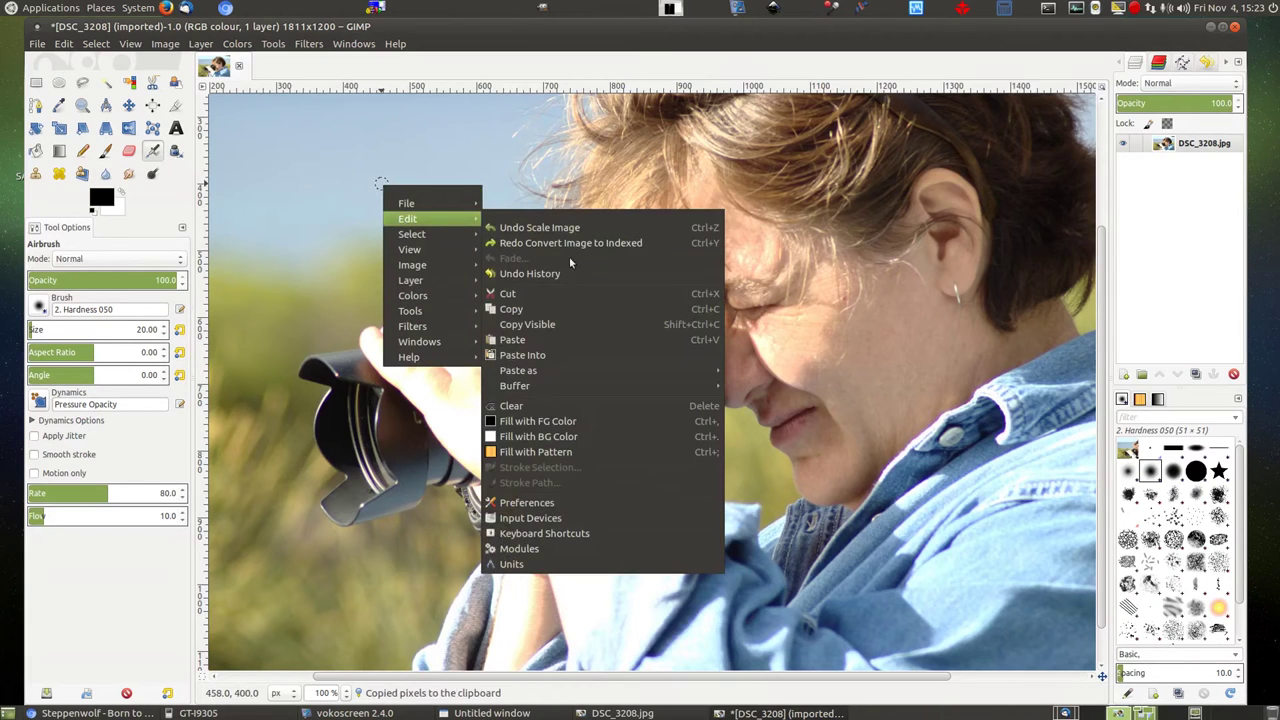
mouse_move(559, 372)
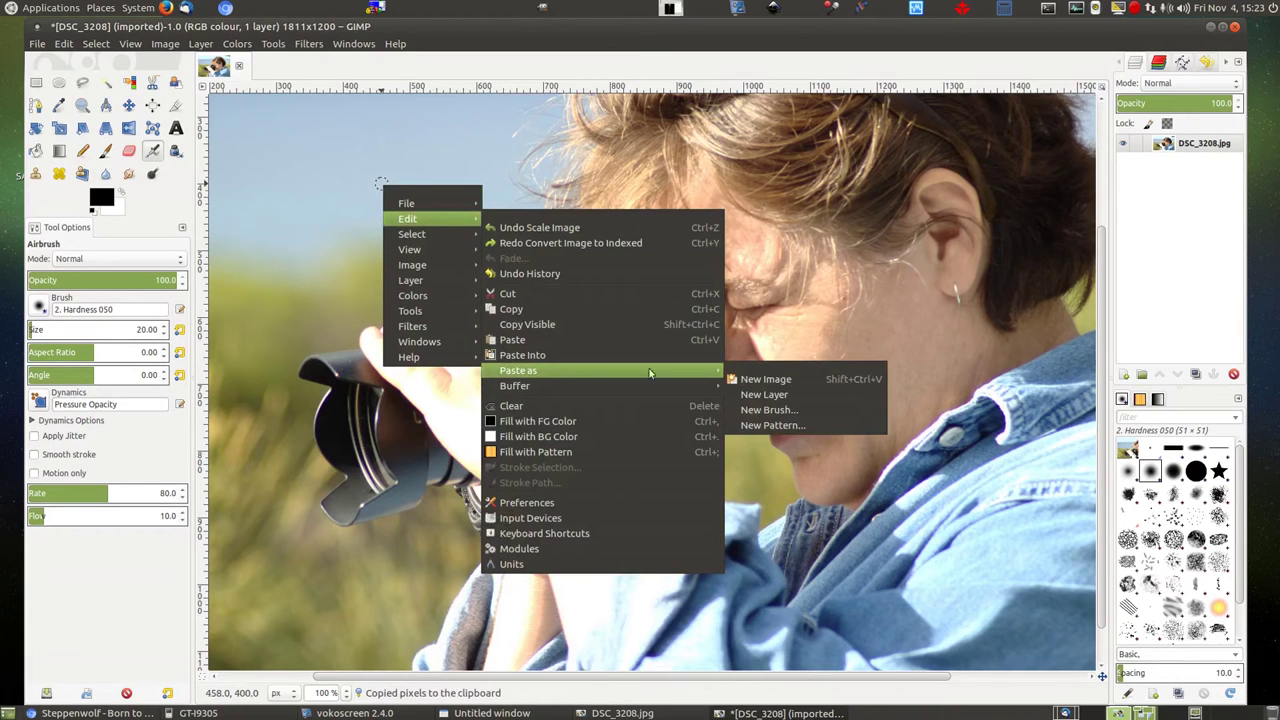
left_click(757, 378)
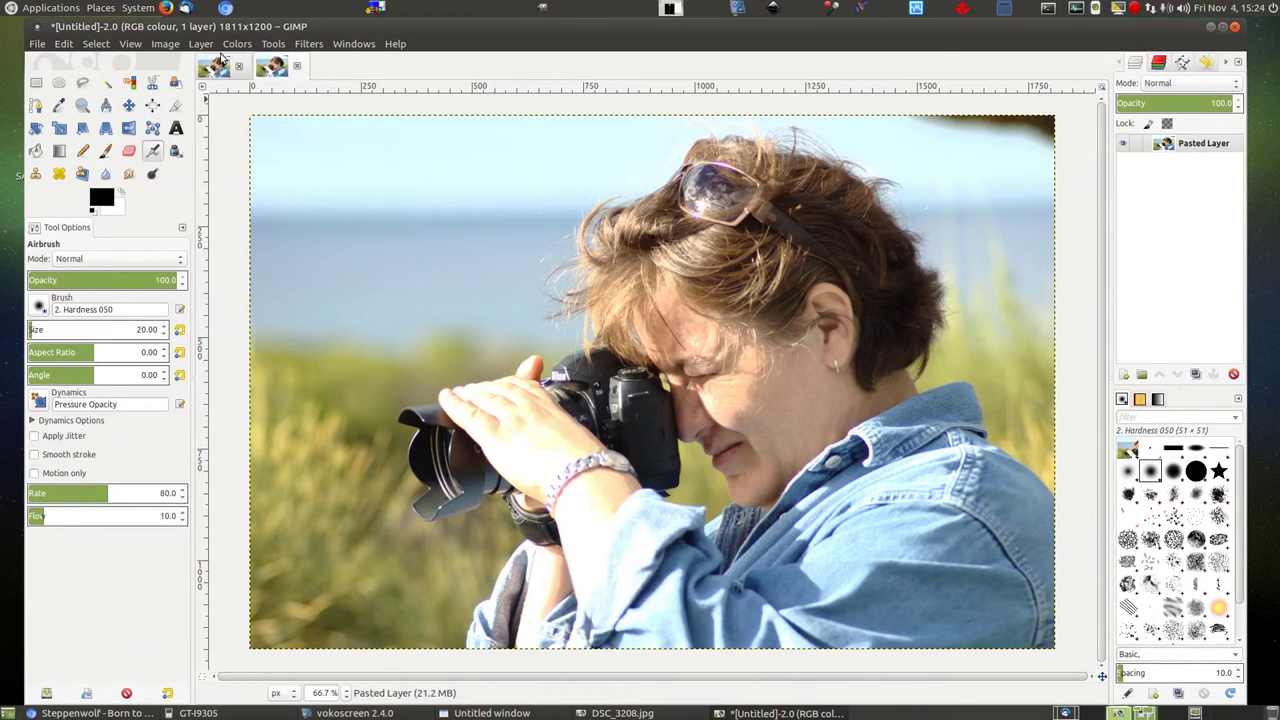
- Convert the pasted new image to indexed colours with the black and white (1-bit) palette and Floyd-Steinberg (normal) dithering
left_click(166, 44)
mouse_move(238, 80)
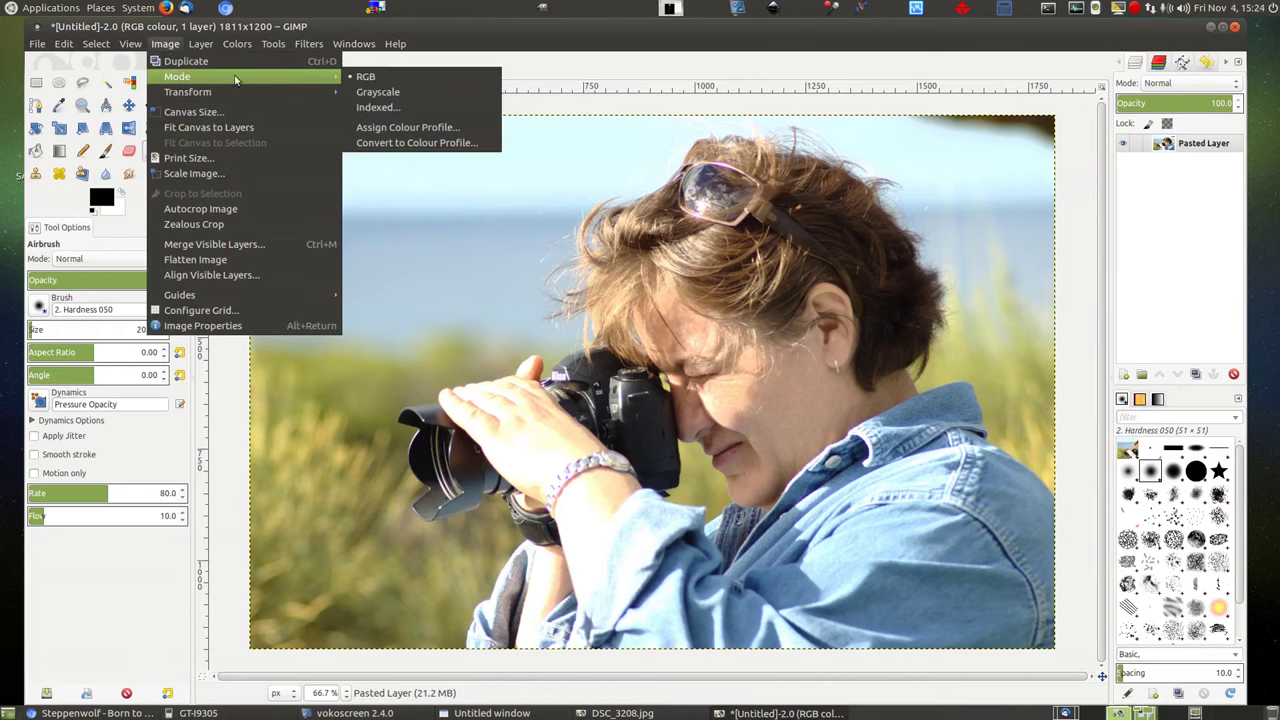
left_click(385, 105)
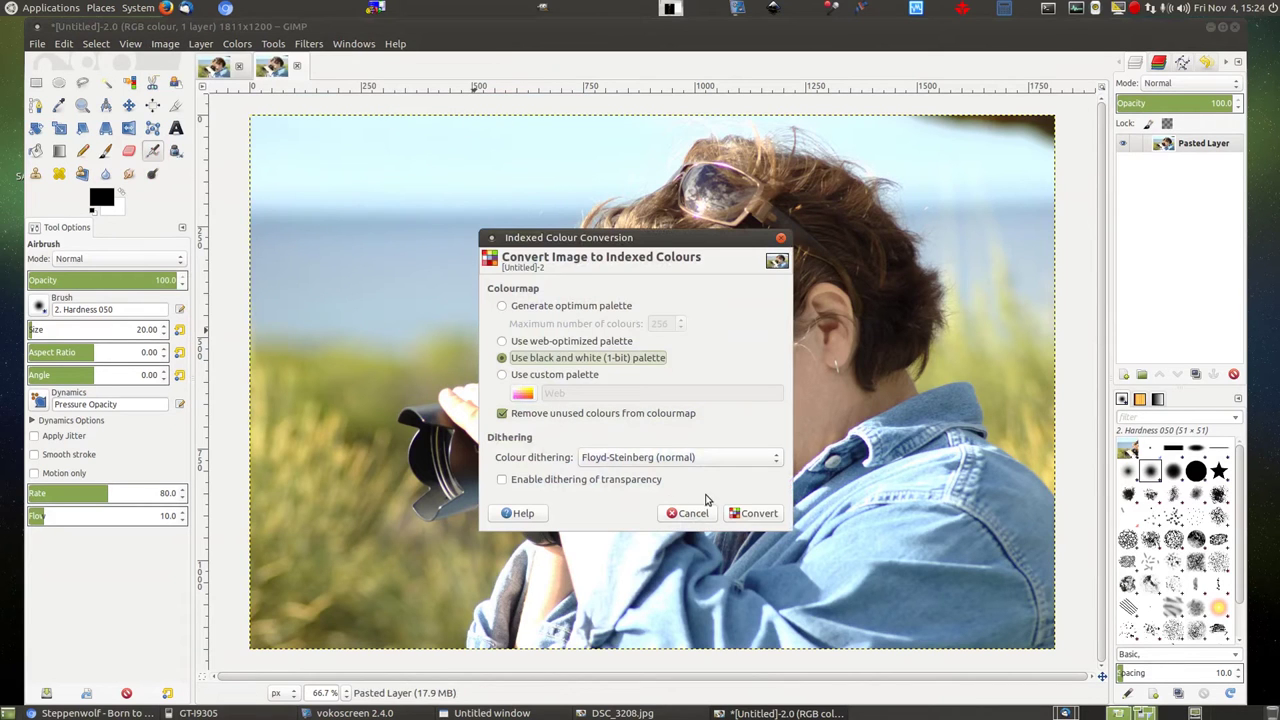
left_click(757, 515)
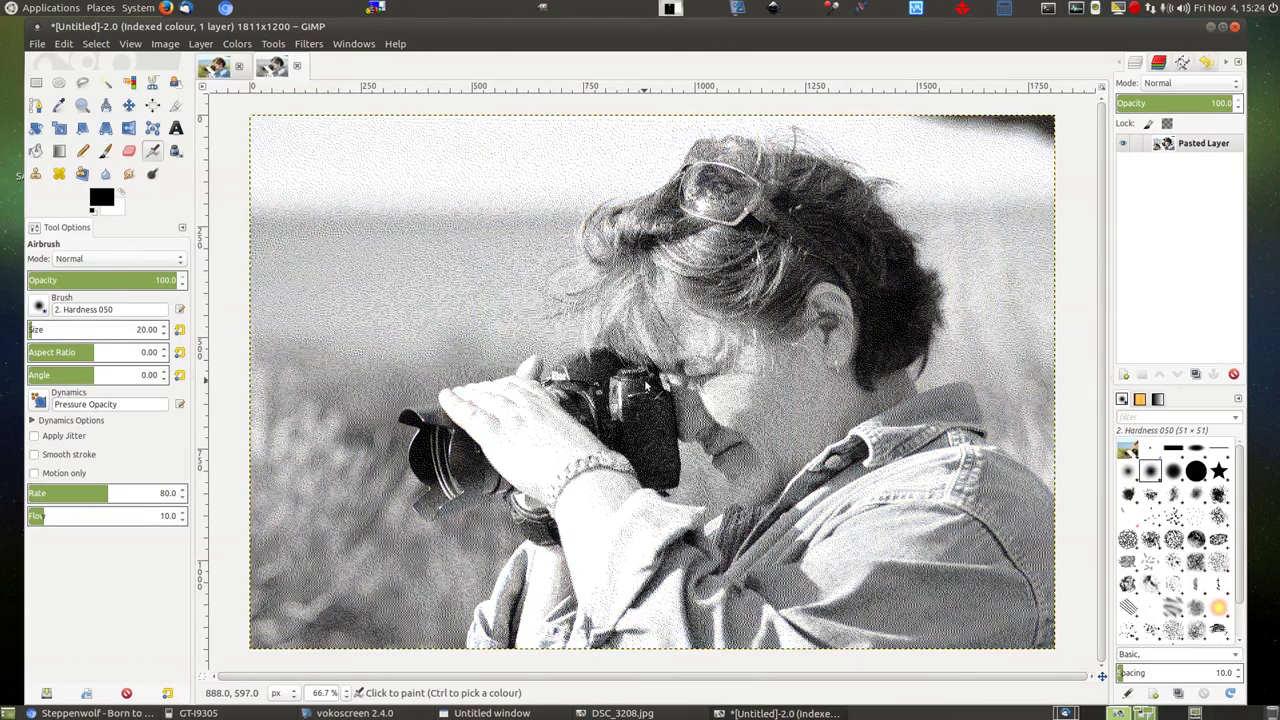
scroll(647, 386, "up", 2)
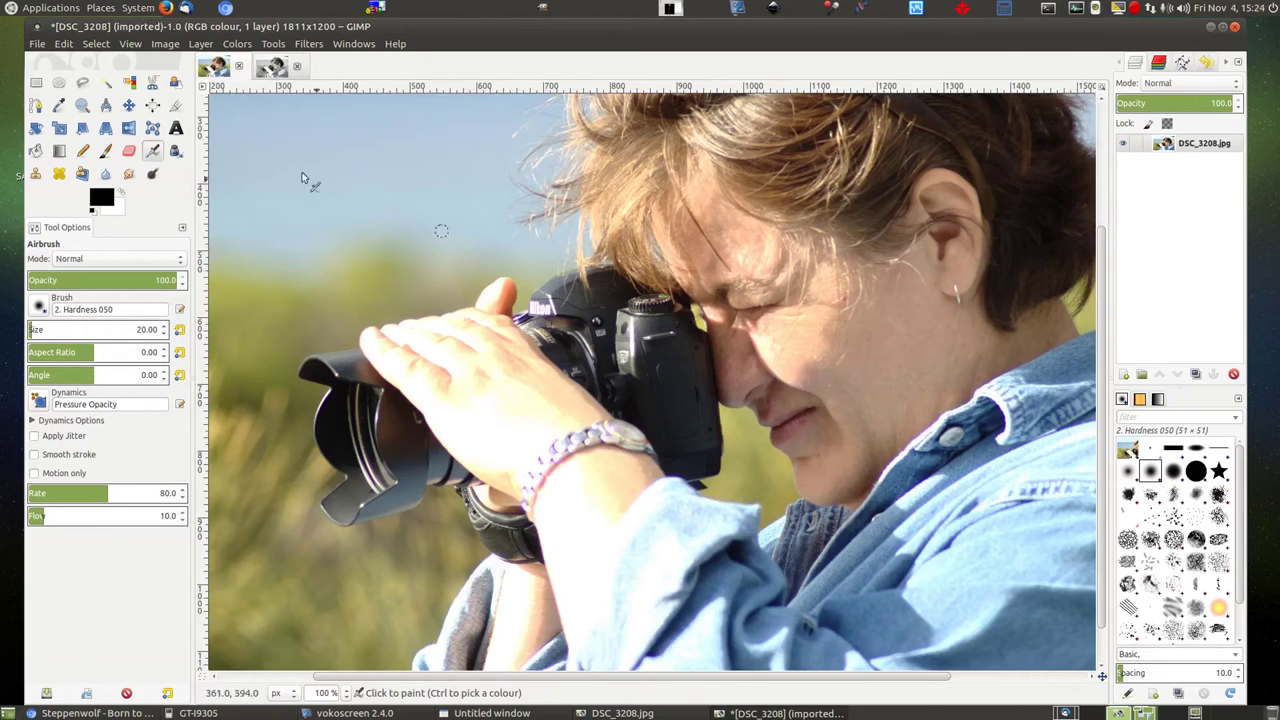
- Convert the DSC_3208 image to indexed colours with the black and white (1-bit) palette and Positioned dithering
left_click(168, 47)
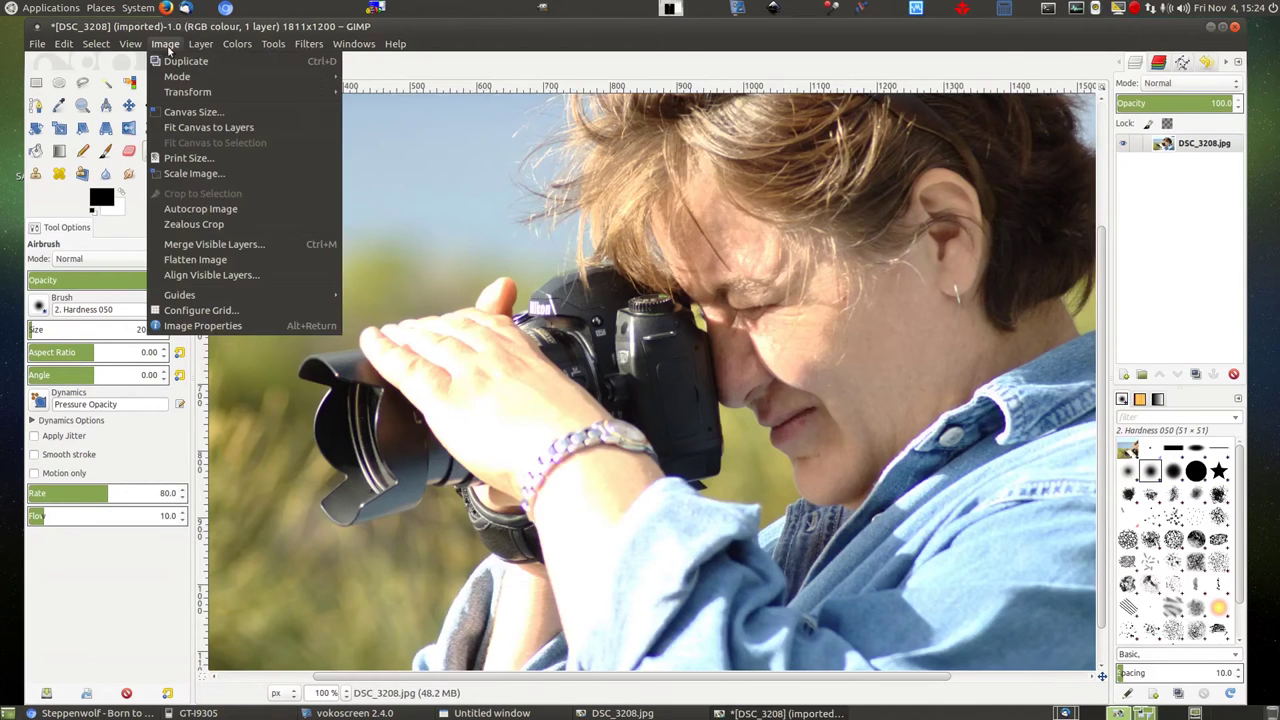
mouse_move(186, 78)
left_click(389, 109)
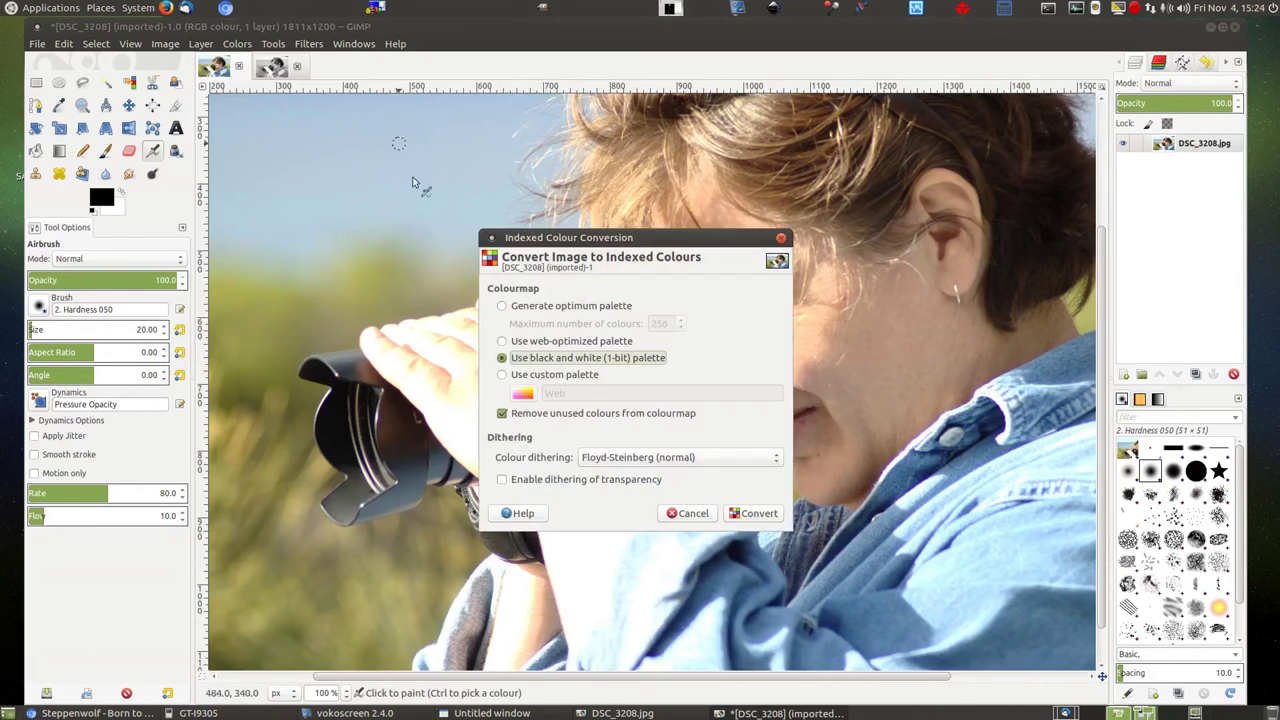
left_click(642, 458)
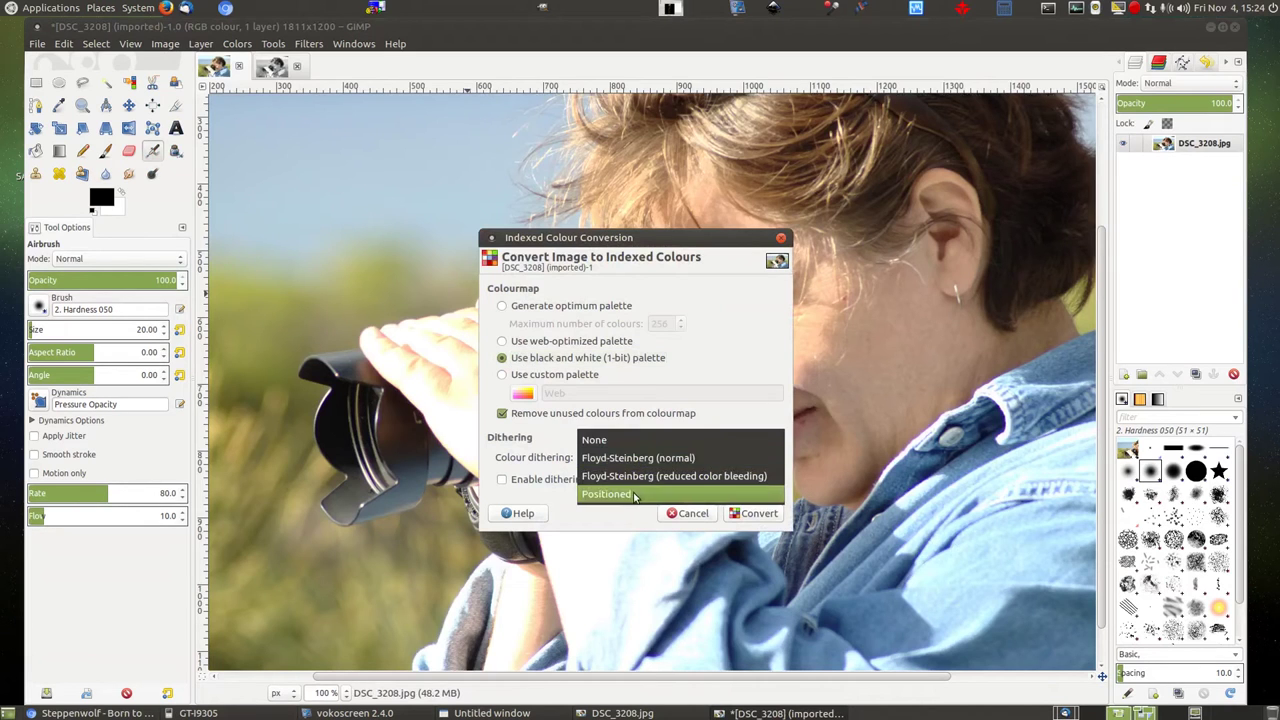
left_click(637, 494)
left_click(741, 516)
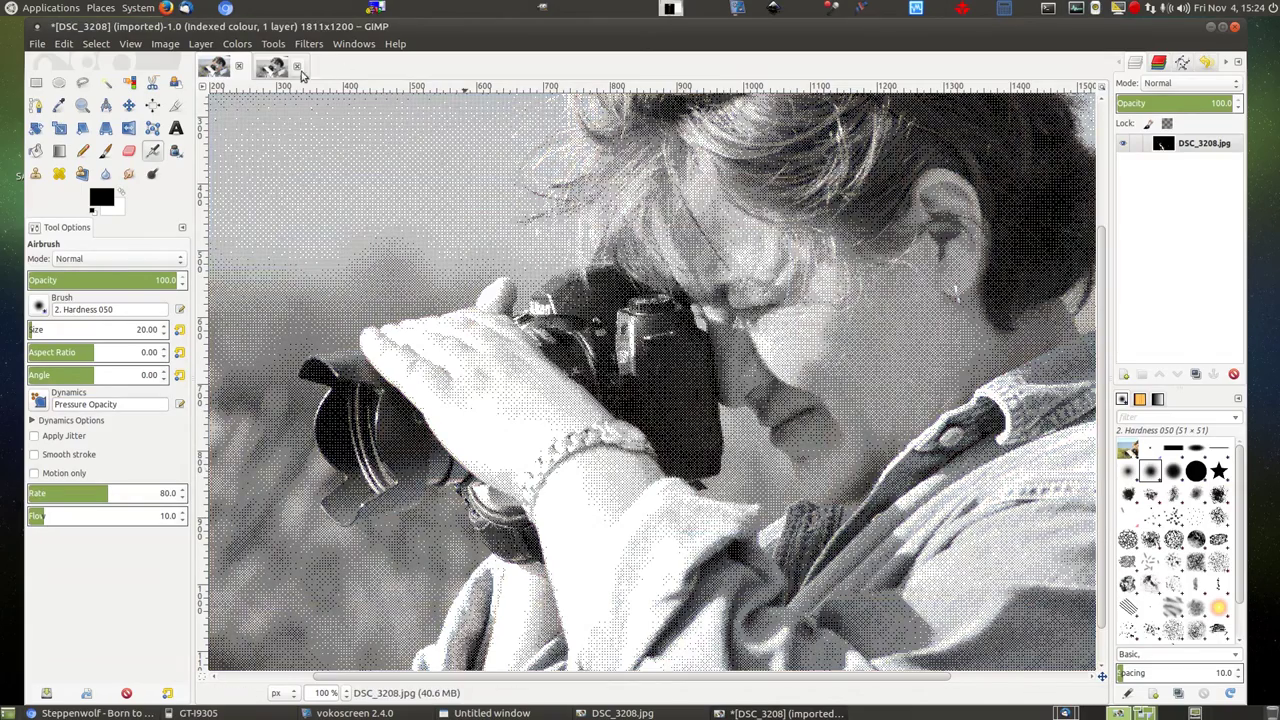
- Compare the Floyd-Steinberg and Positioned dithered images at 150% zoom
left_click(270, 72)
left_click(210, 67)
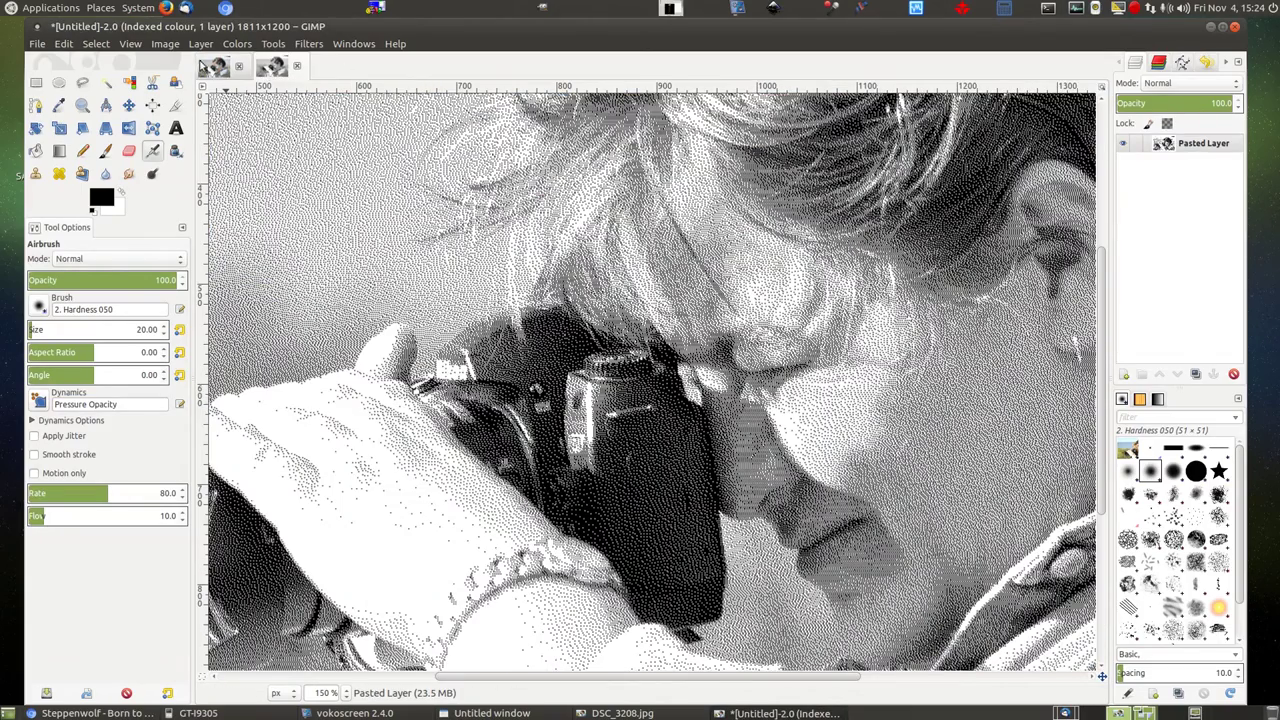
key("plus")
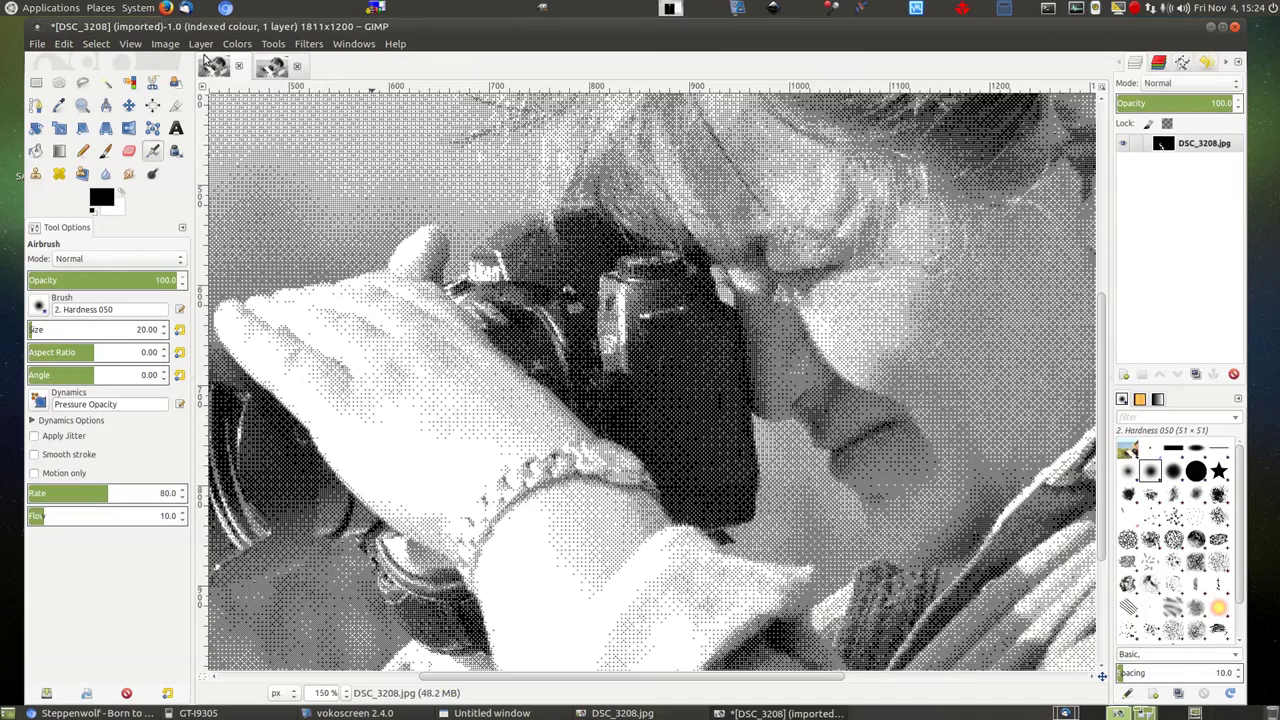
- Compare the Positioned and Floyd-Steinberg dithered images at 200% zoom around the hand and camera
key("plus")
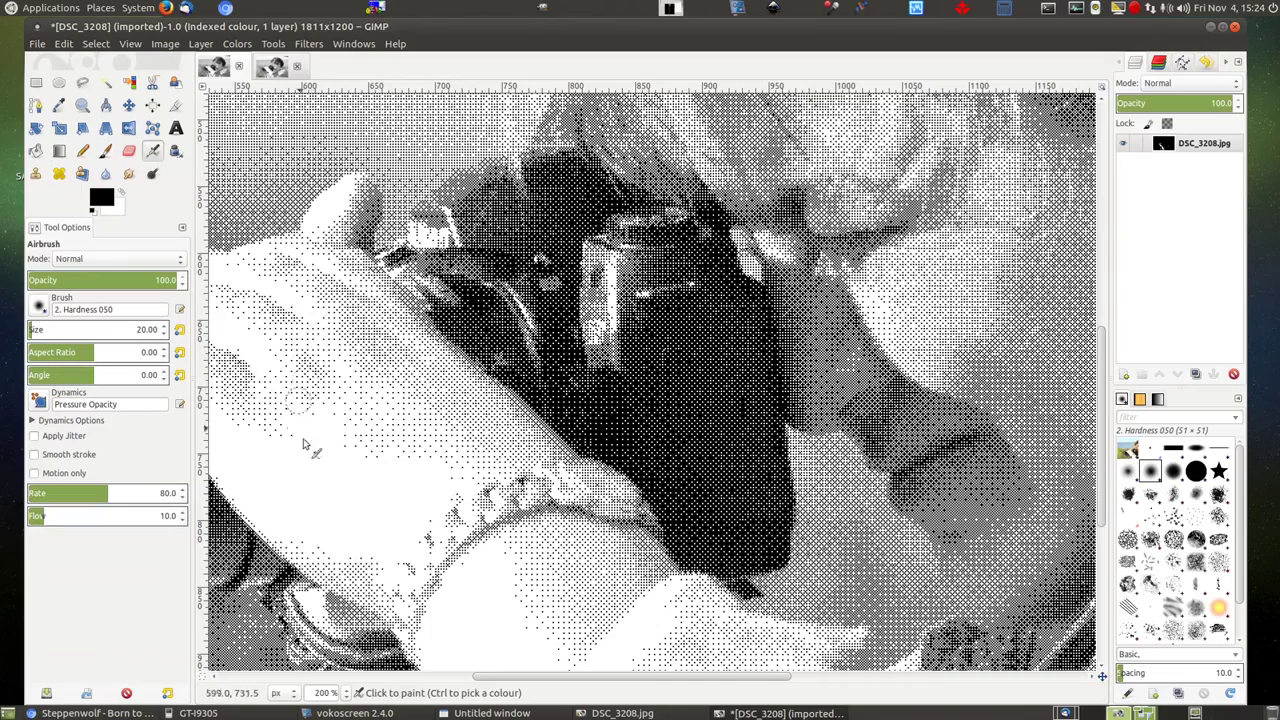
left_click(272, 66)
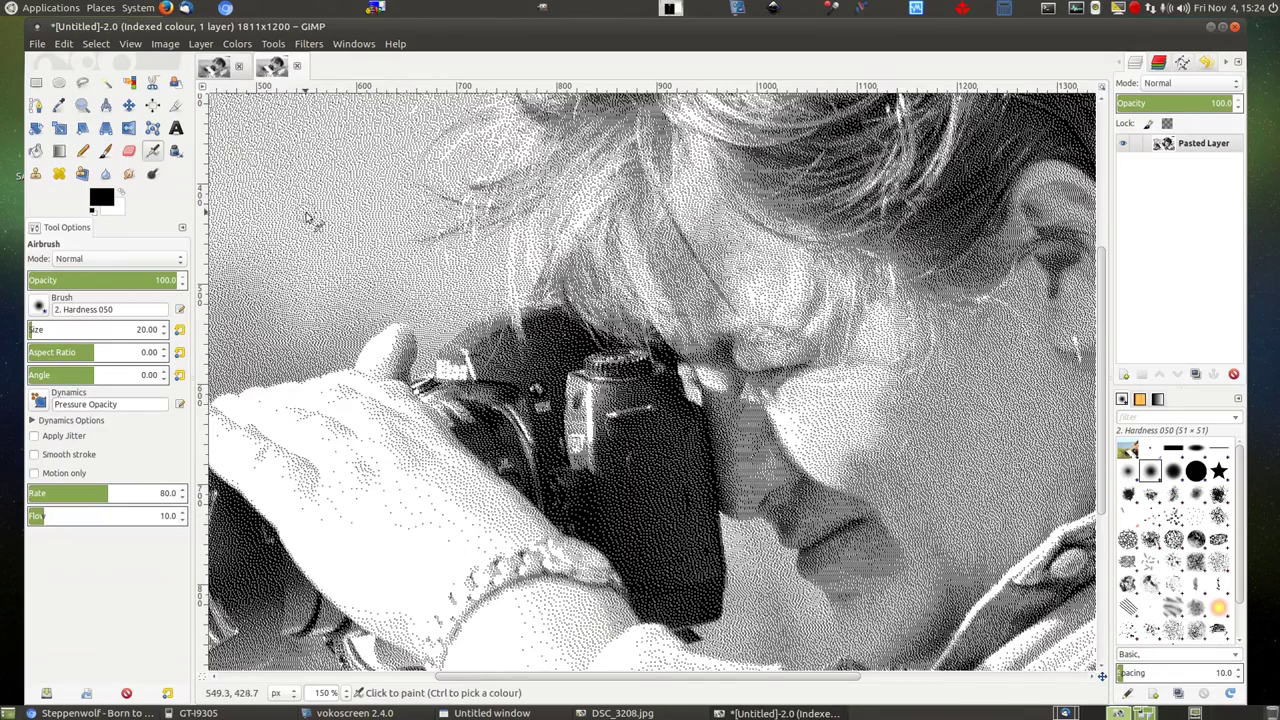
key("plus")
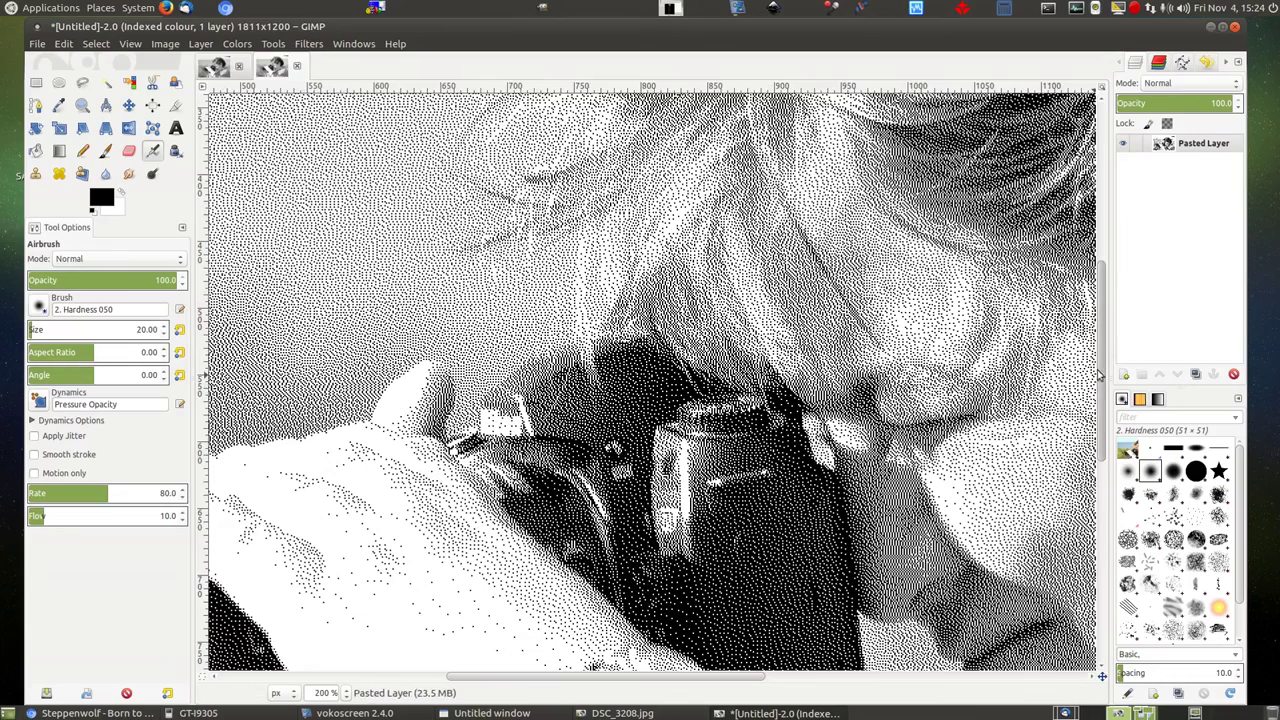
scroll(1103, 380, "down", 5)
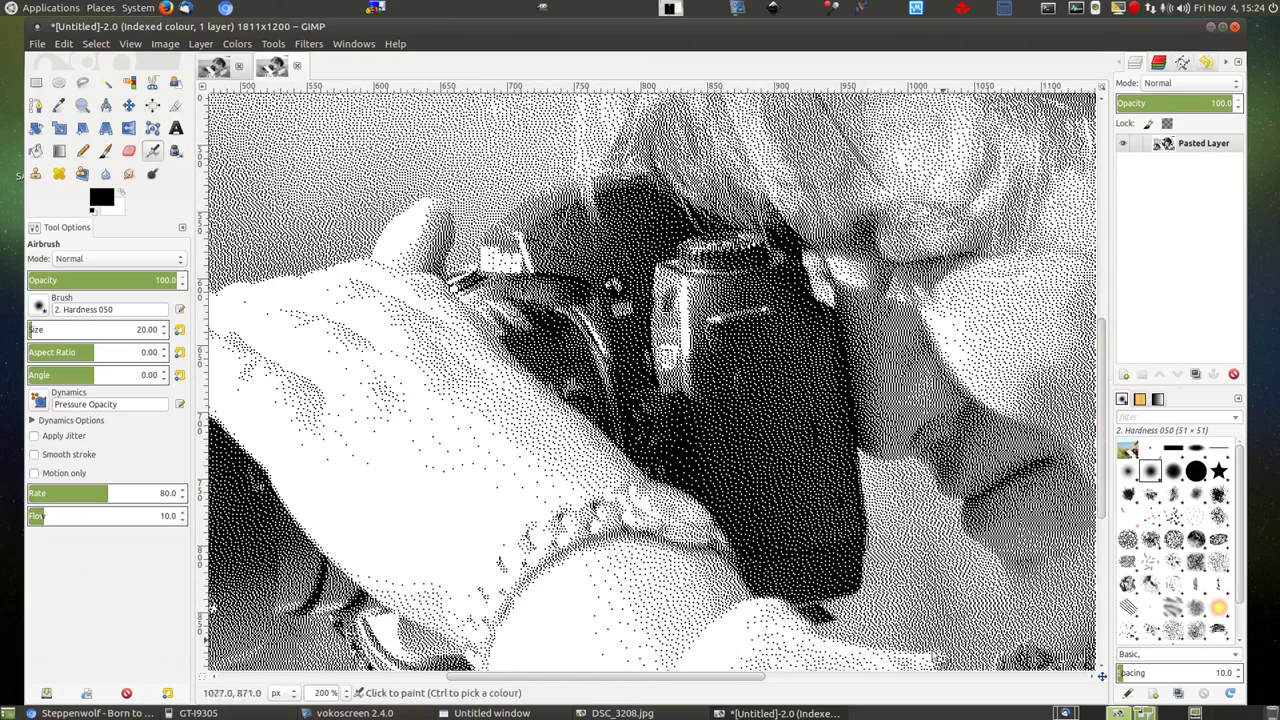
left_click(215, 70)
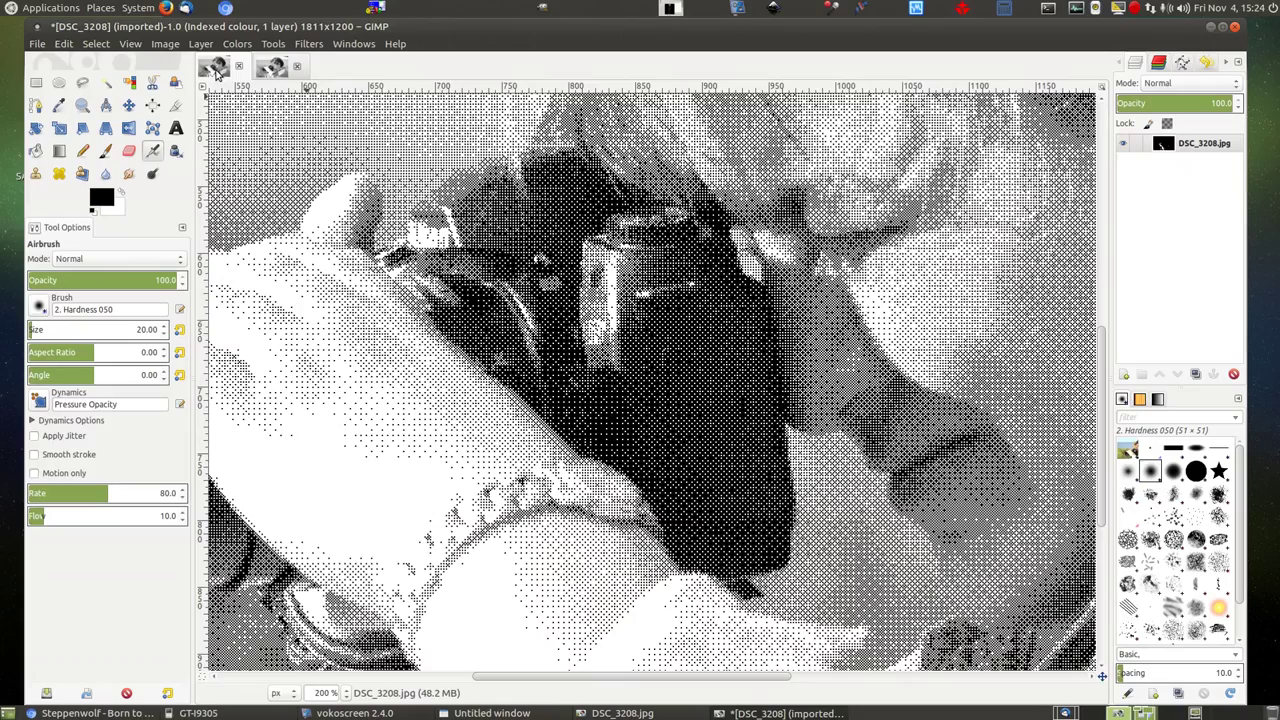
left_click_drag(570, 678, 515, 684)
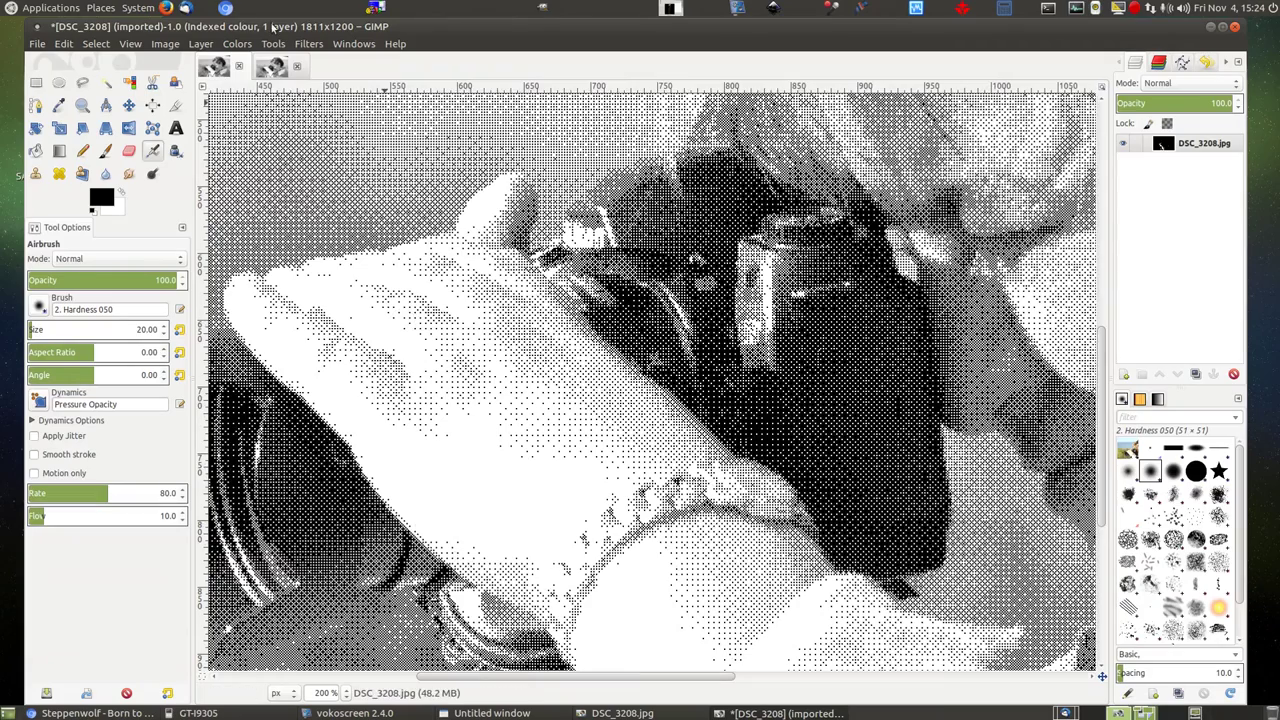
left_click(274, 70)
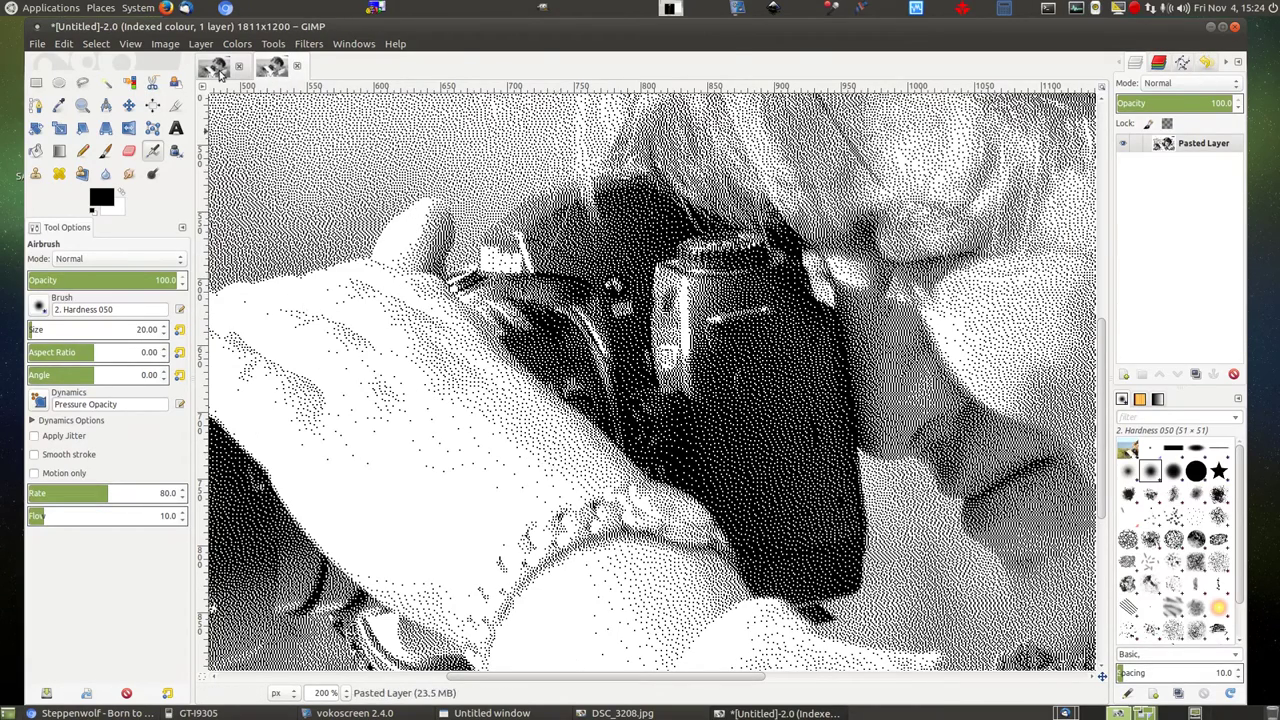
scroll(712, 678, "left", 2)
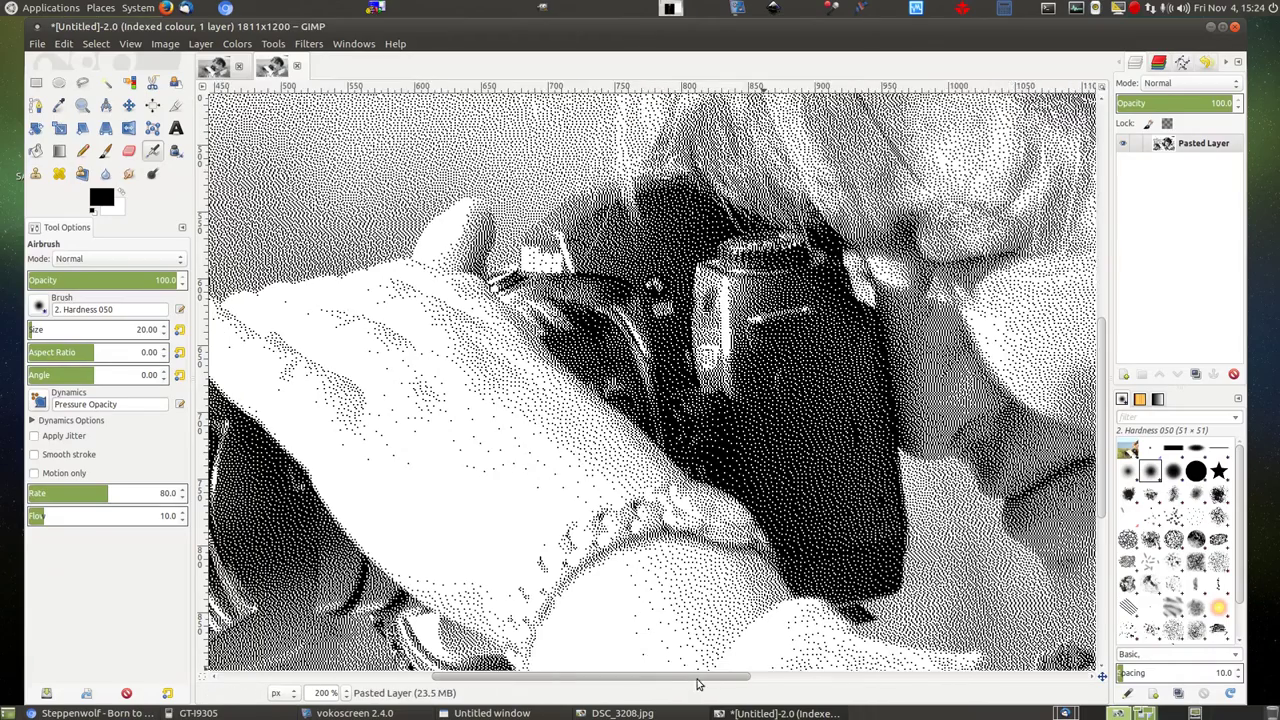
left_click(208, 68)
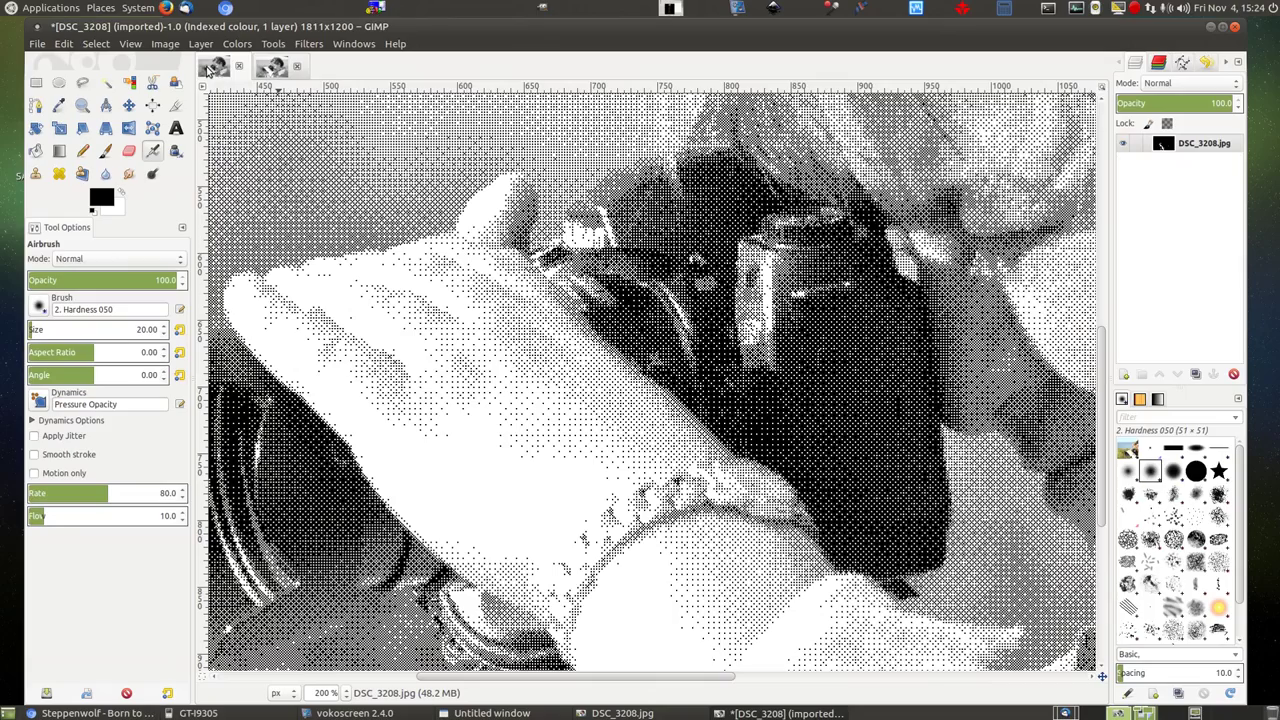
left_click(268, 68)
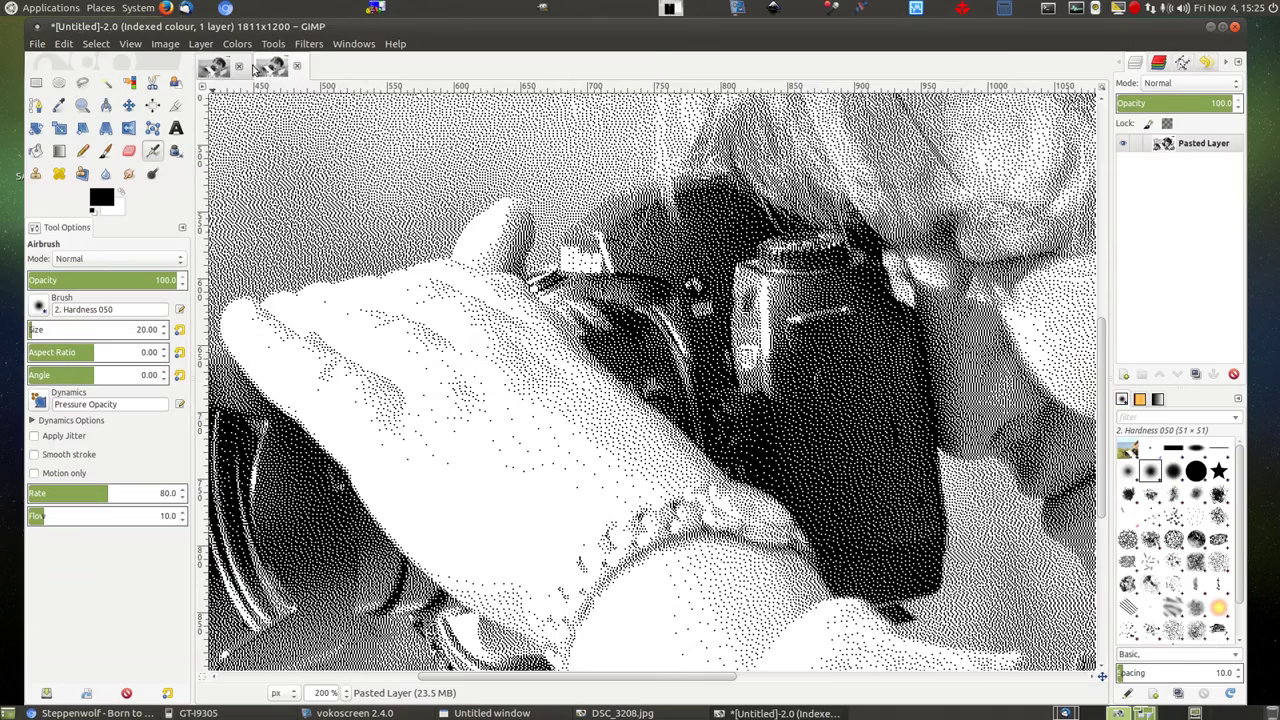
left_click(212, 68)
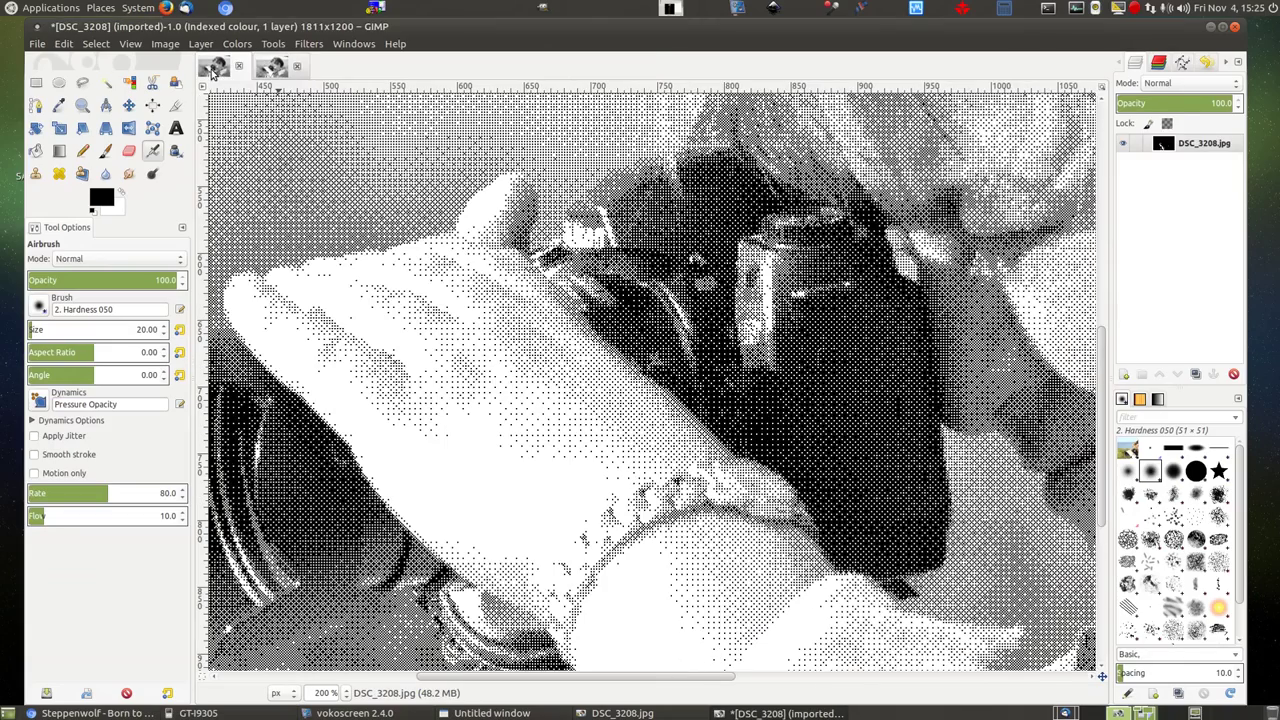
left_click(271, 70)
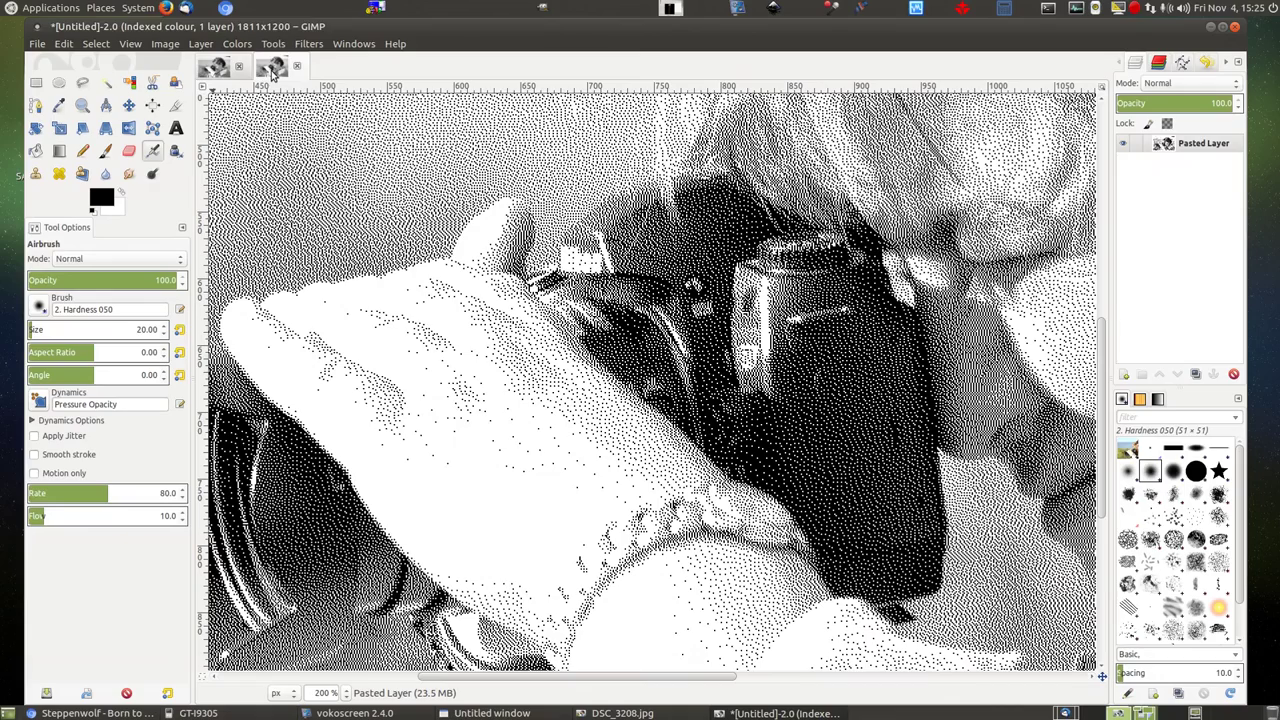
left_click(211, 70)
left_click(273, 70)
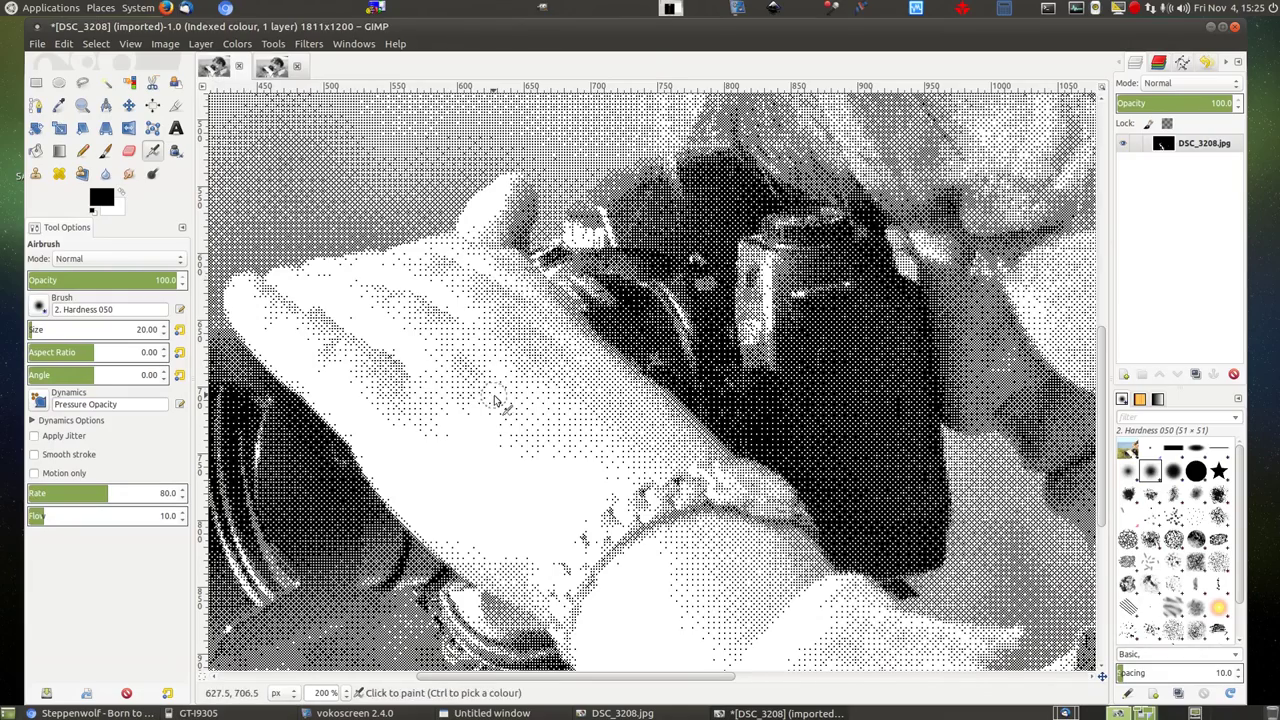
left_click(212, 68)
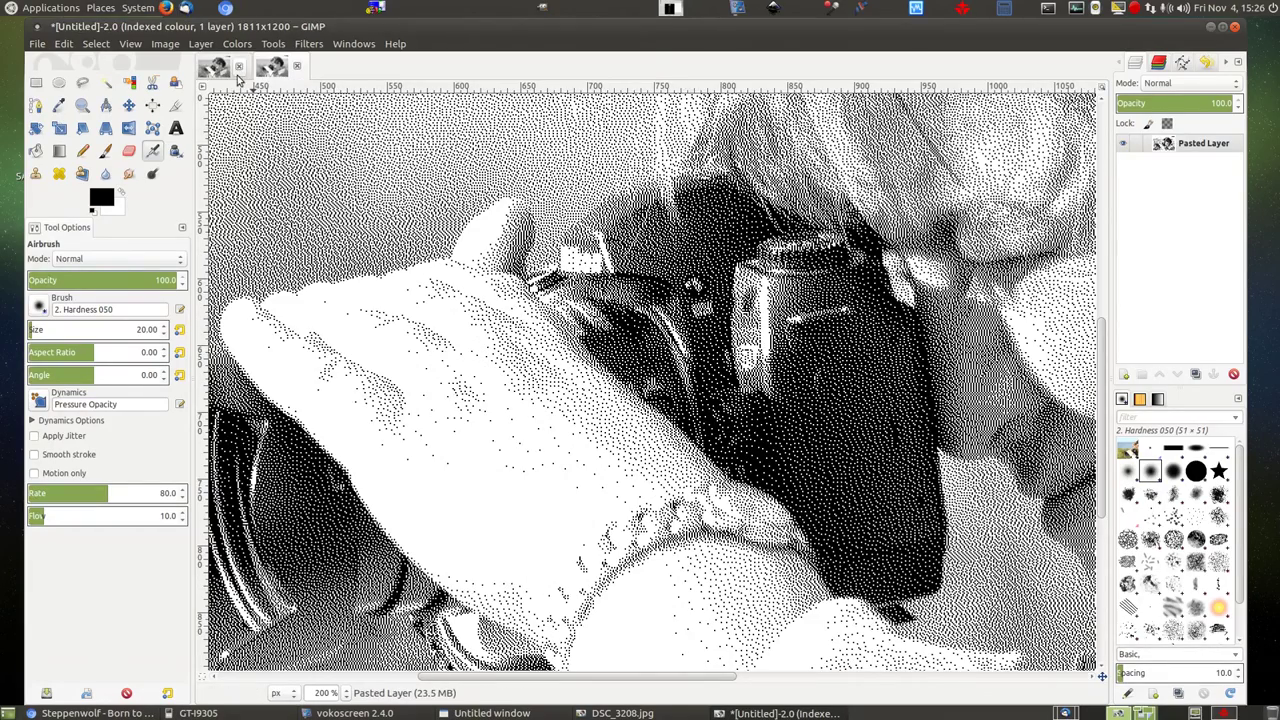
- Export the Positioned-dithered DSC_3208 image to the Desktop as BW_180high_.15.jpg
left_click(215, 72)
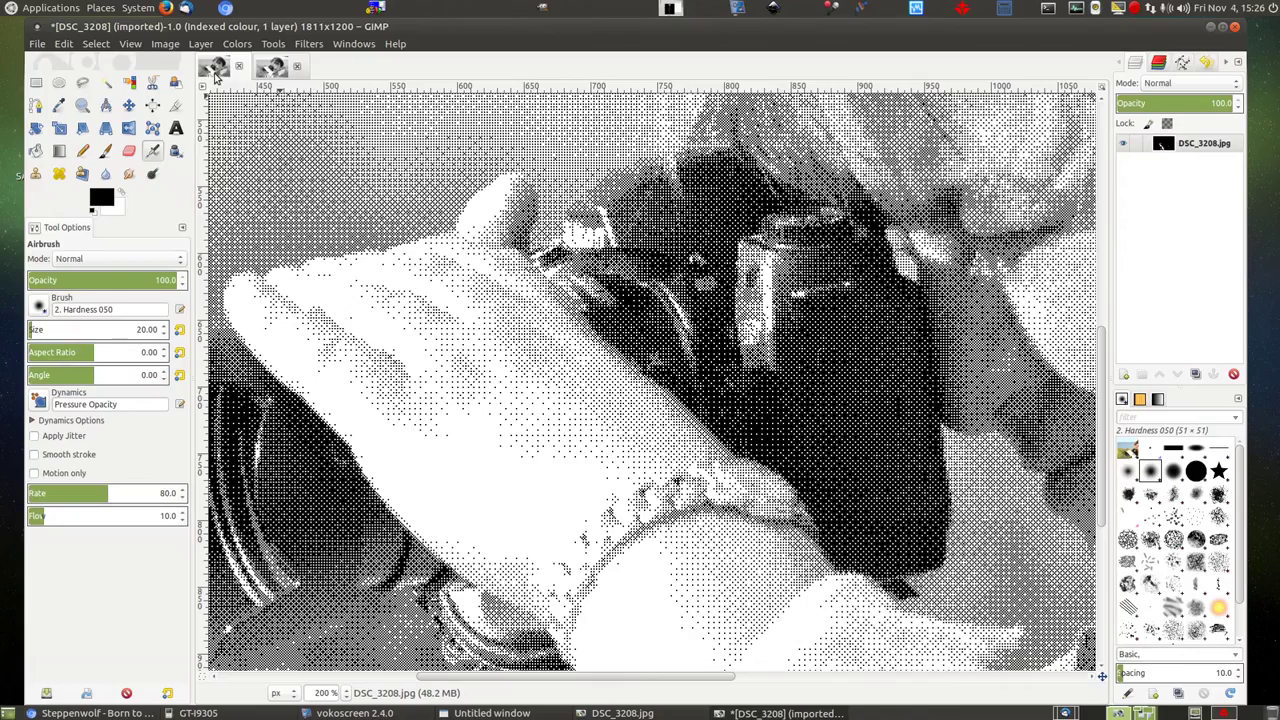
left_click(36, 45)
left_click(96, 238)
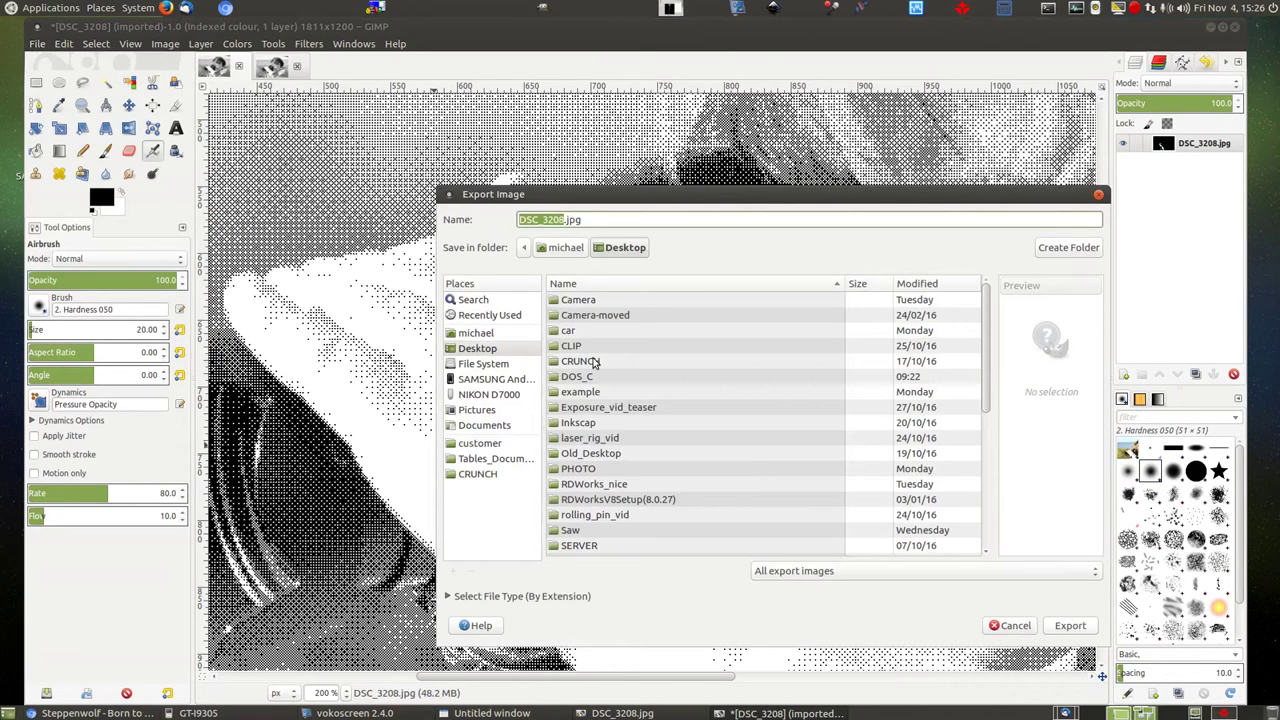
type("180high")
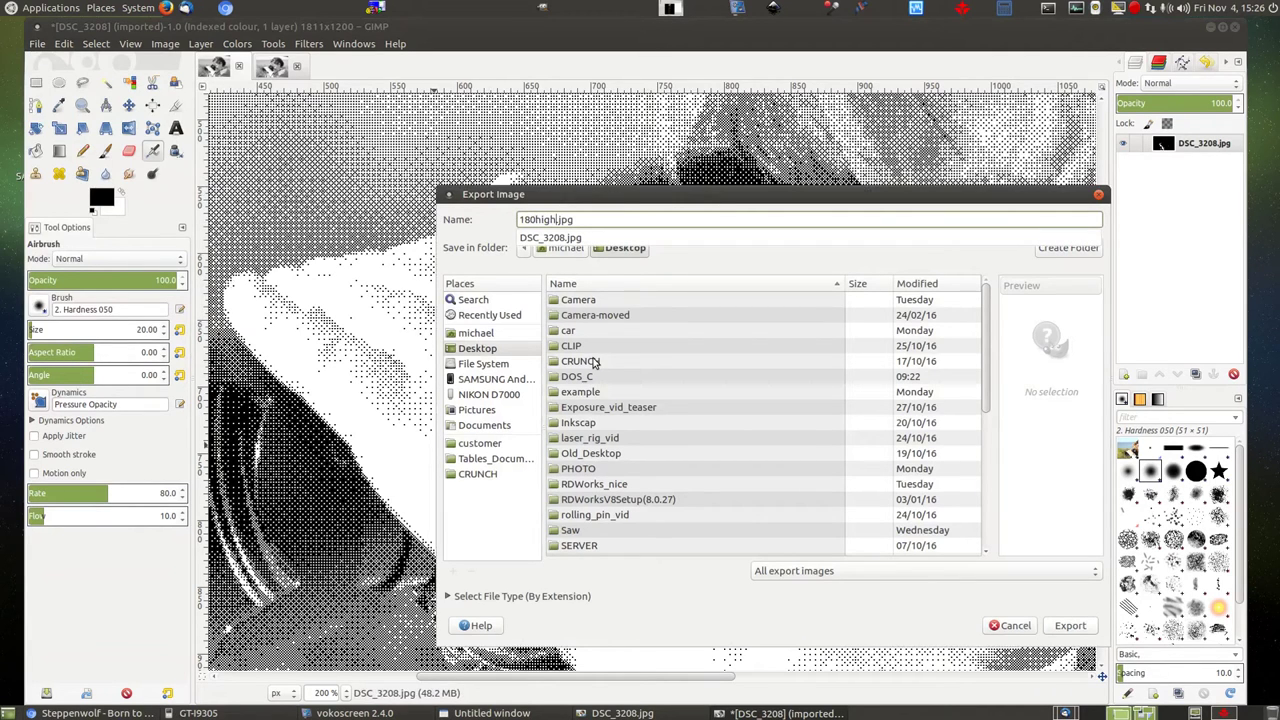
type("_15-")
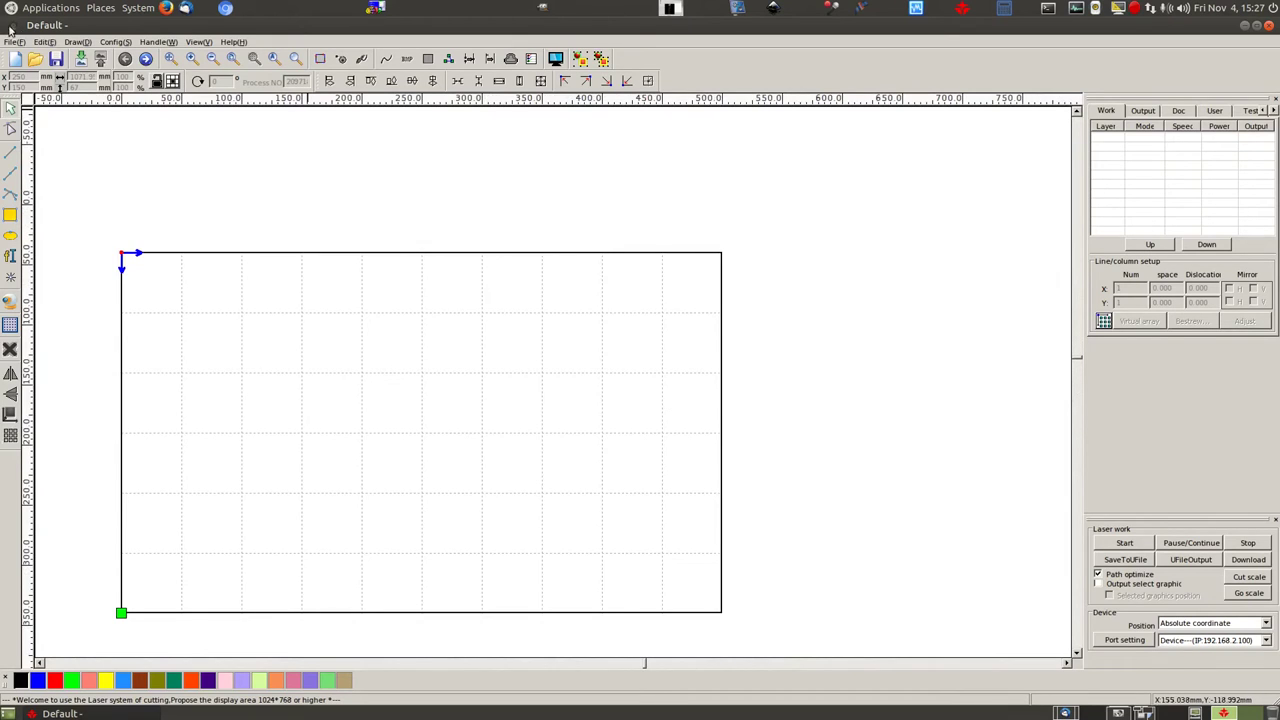
- In the RDWorks laser software, import BW_180high_.15.jpg from the Desktop
left_click(13, 43)
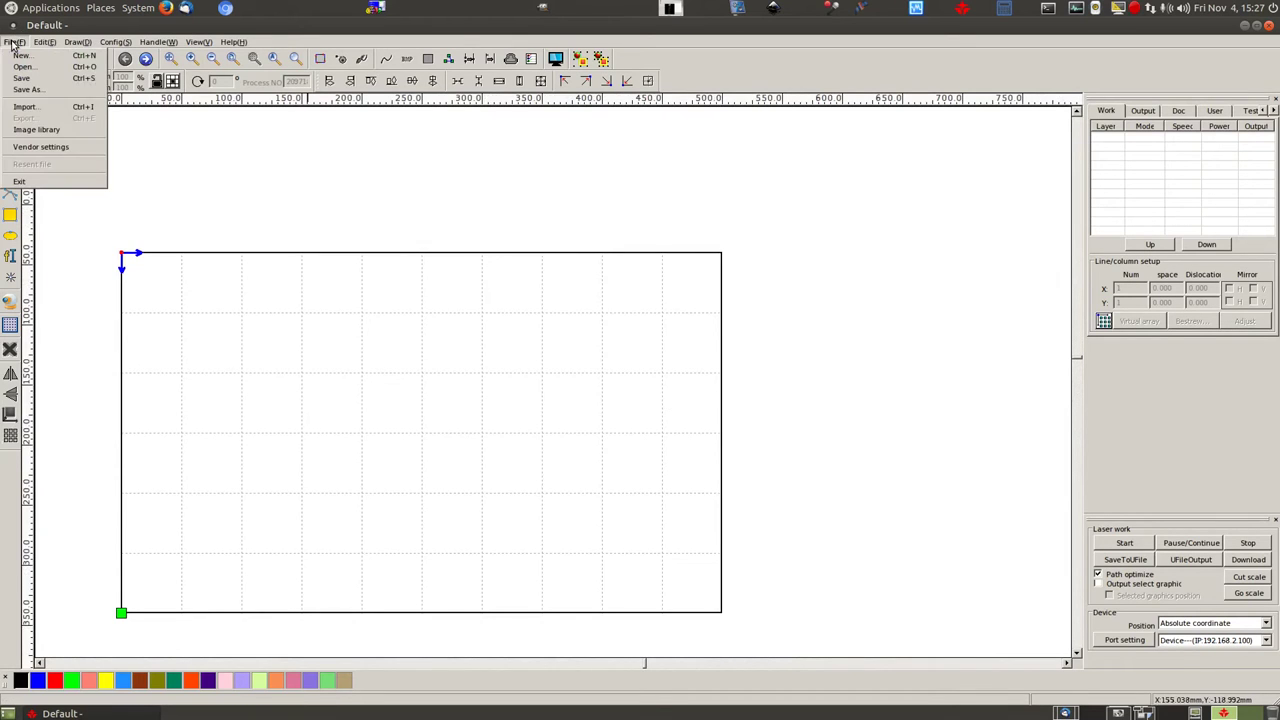
left_click(27, 106)
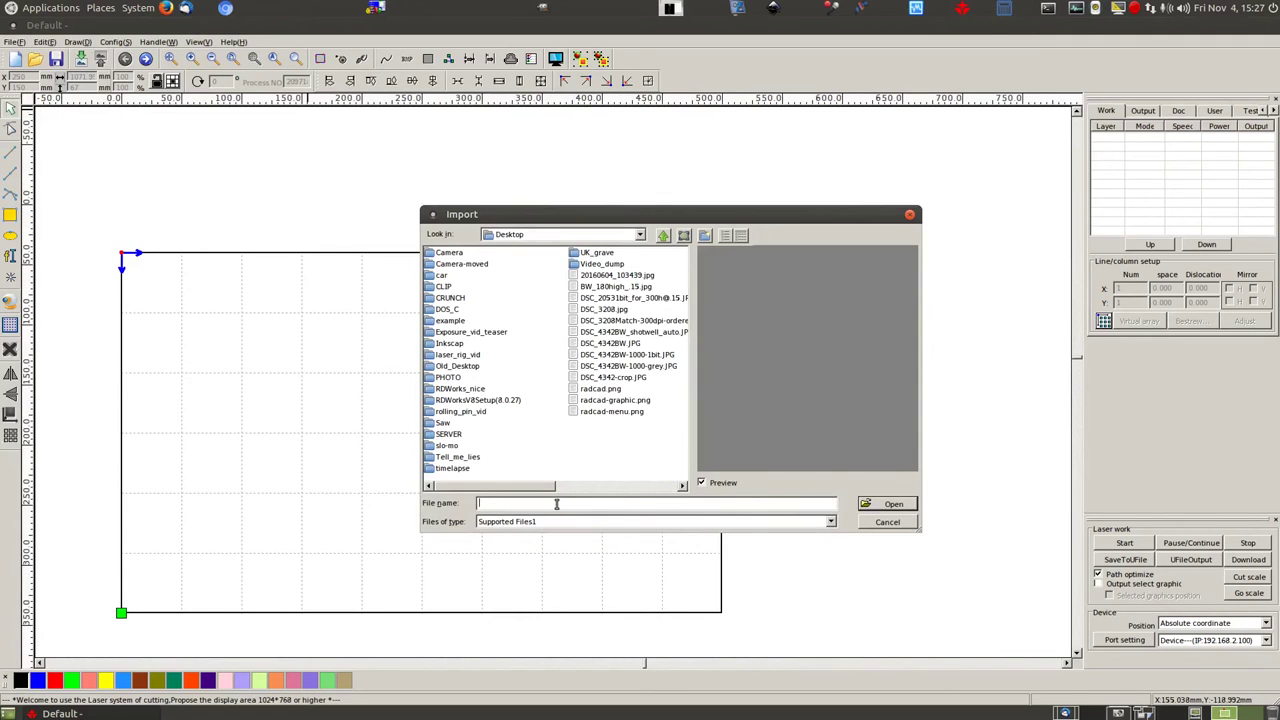
left_click(608, 287)
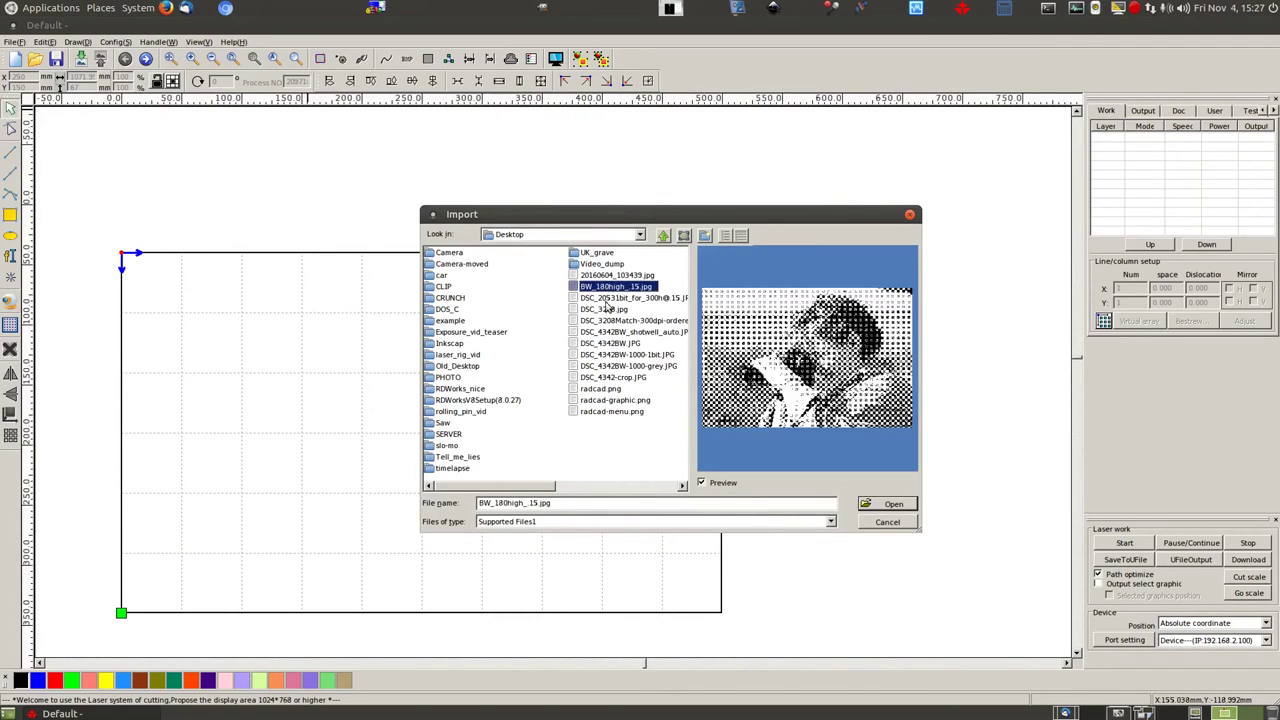
left_click(889, 505)
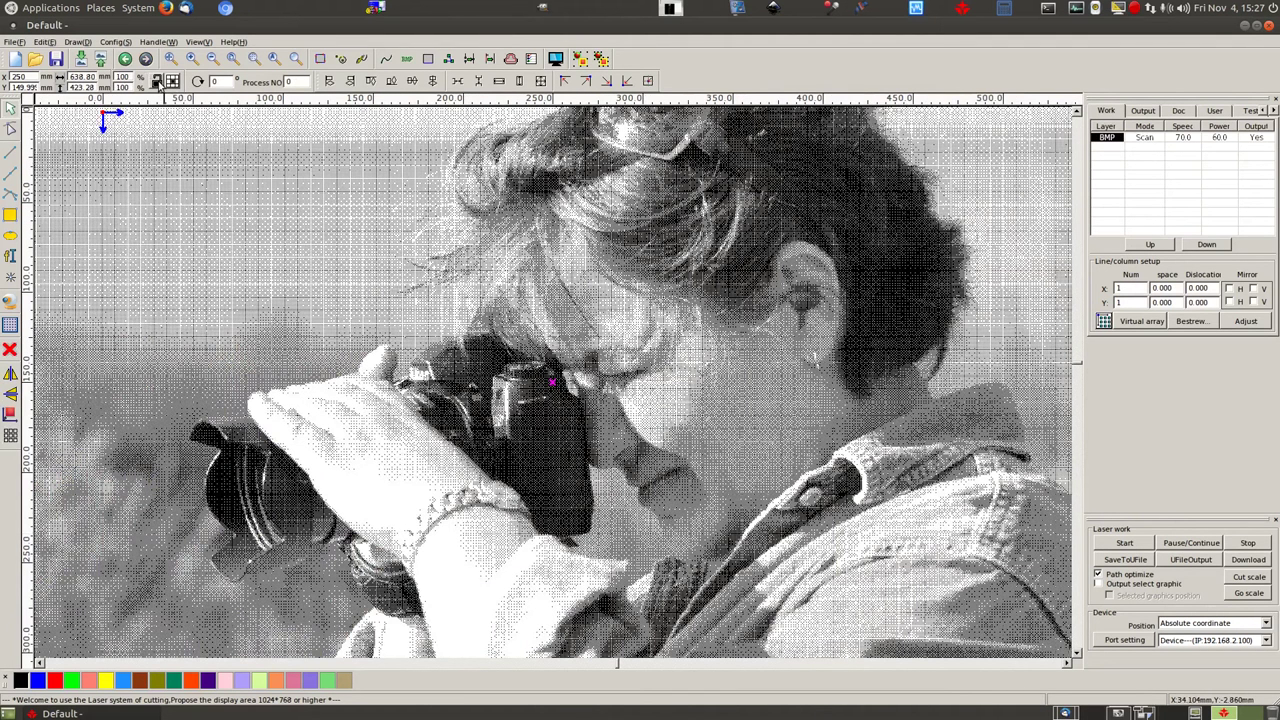
- Scale the imported bitmap proportionally to 180 mm high and move it to the lower-left corner of the work area
left_click(156, 81)
left_click_drag(67, 87, 104, 96)
type("180")
key("Tab")
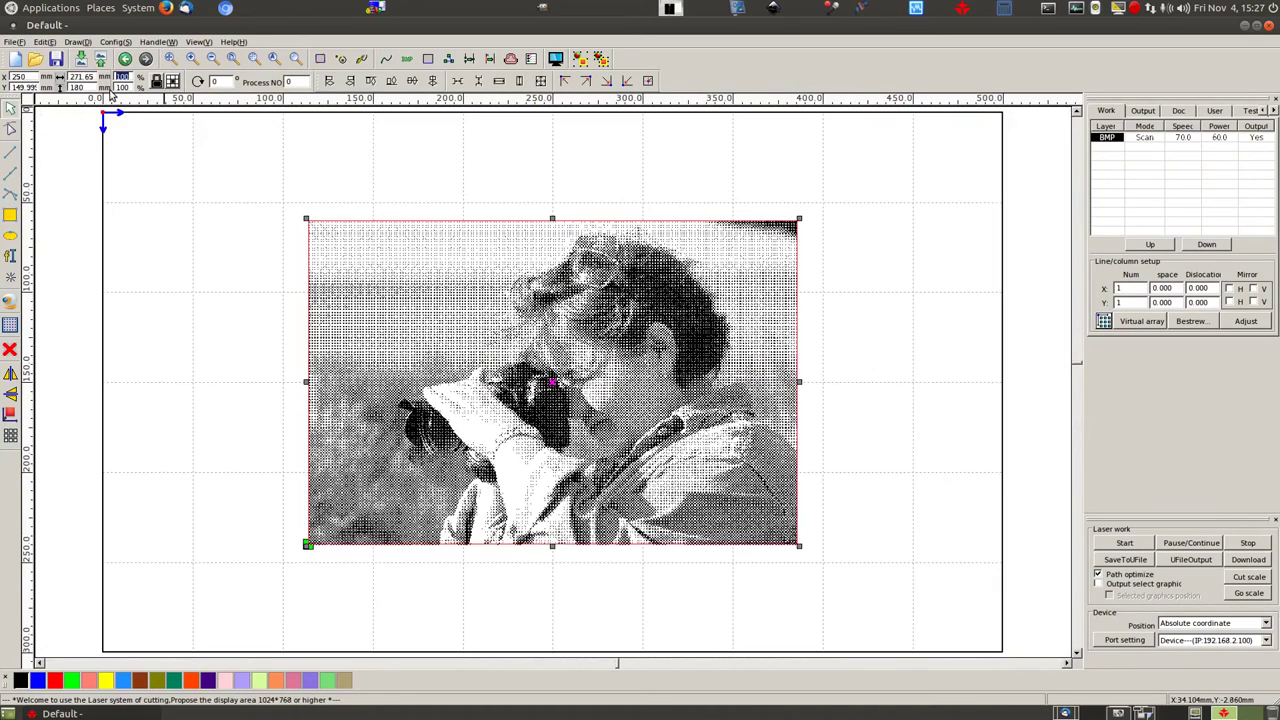
left_click_drag(583, 389, 387, 492)
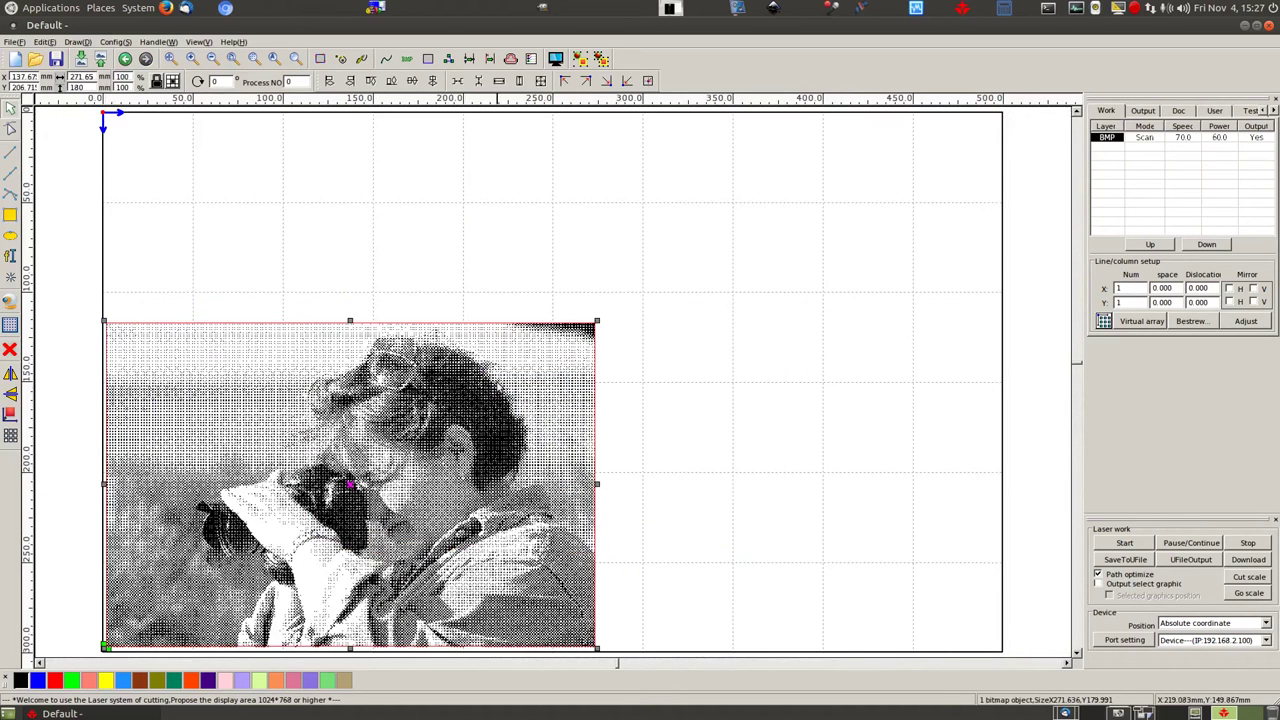
- Set the BMP layer's scan speed to 150 mm/s and apply the layer parameters
double_click(1197, 137)
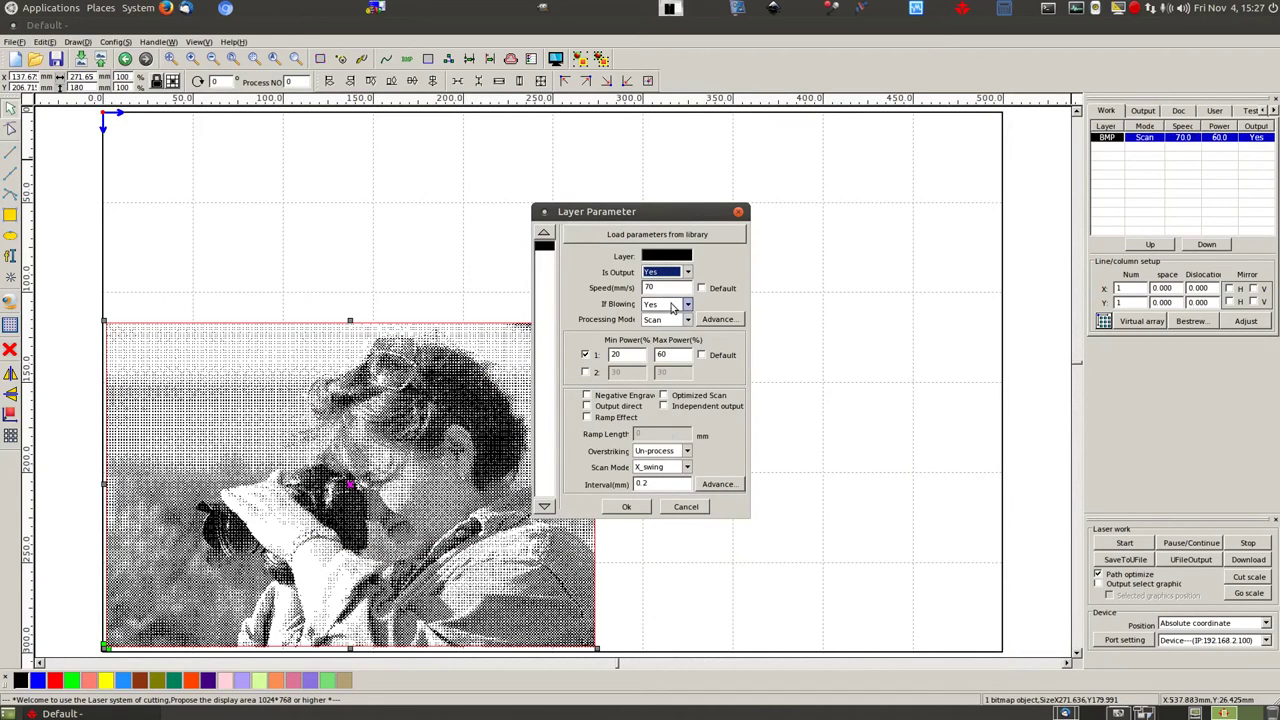
double_click(646, 288)
type("15")
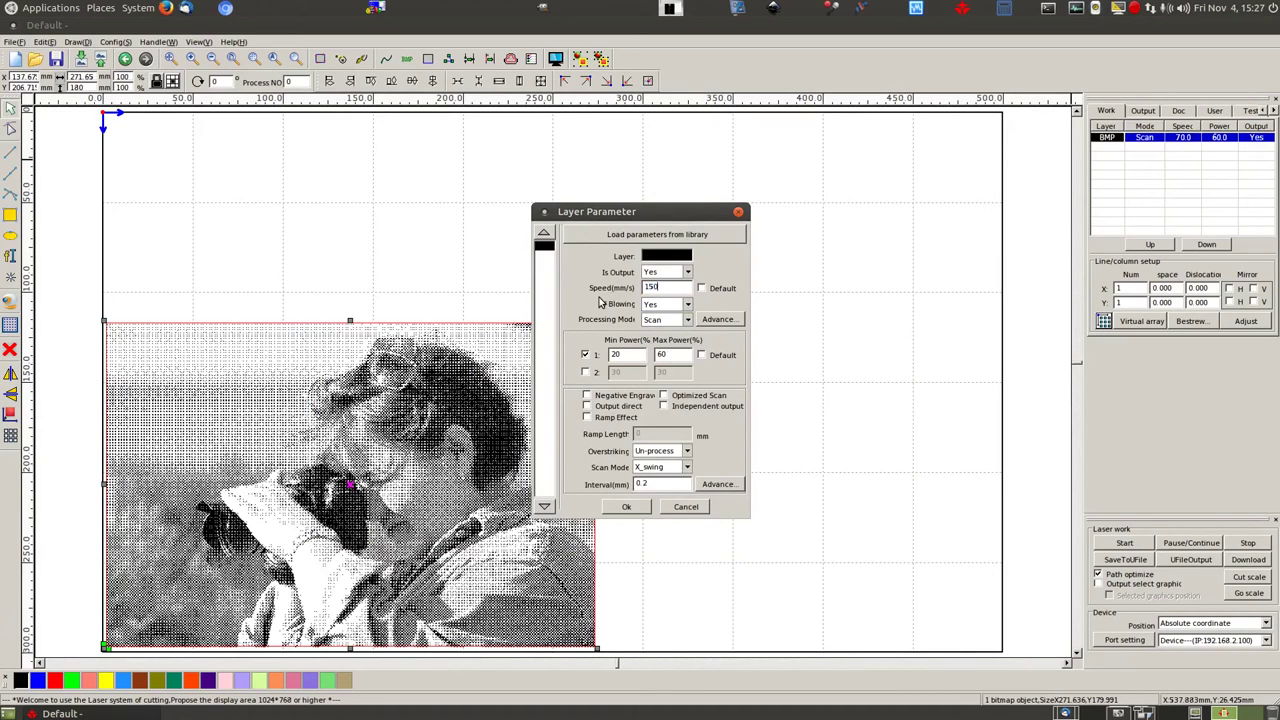
double_click(645, 484)
left_click(627, 507)
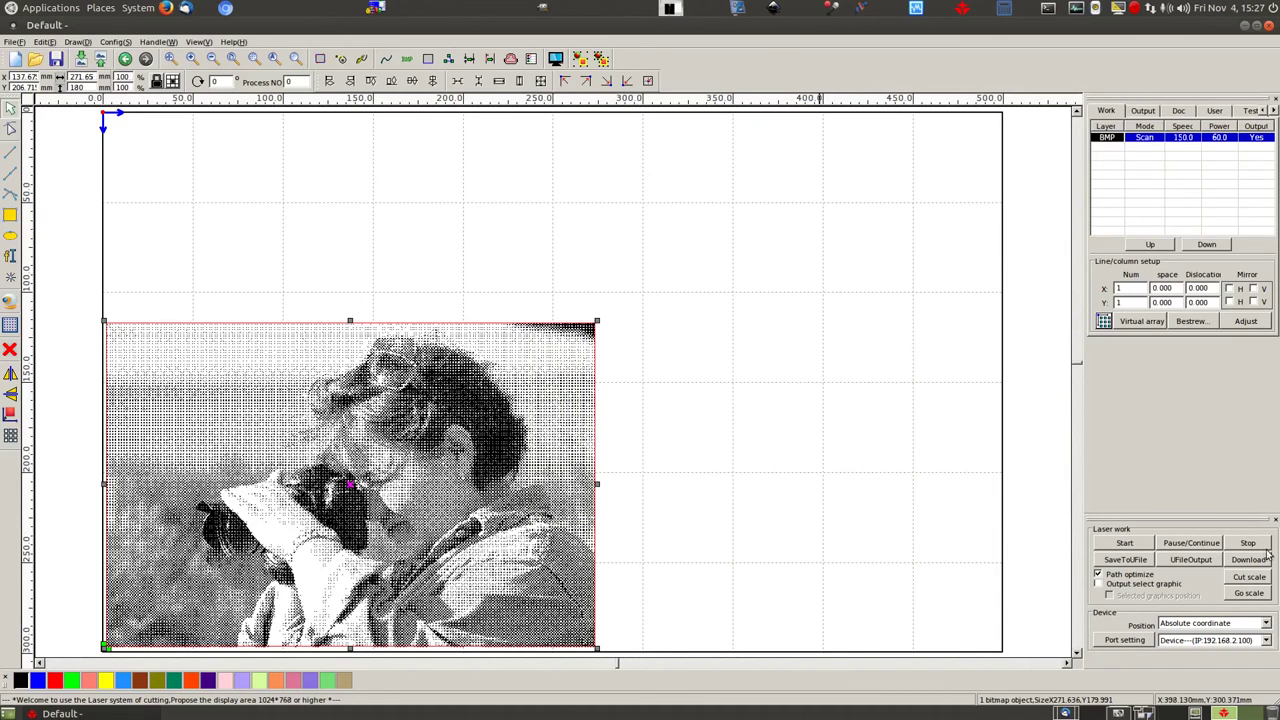